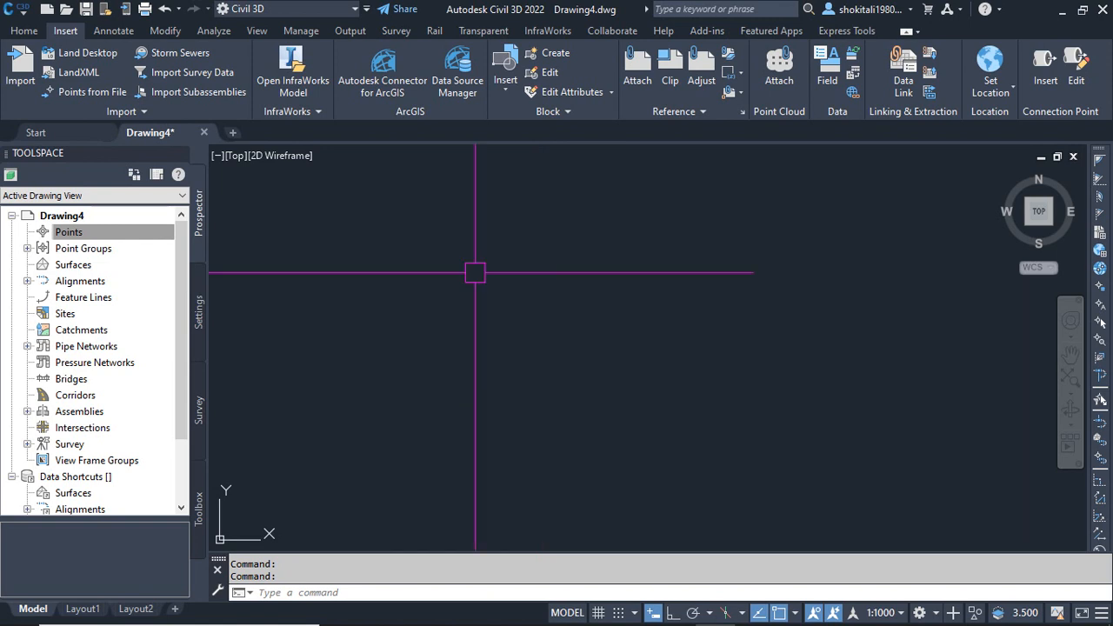
- Hide the Toolspace palette and display it again
{"action": "left_click", "coordinate": [26, 30]}
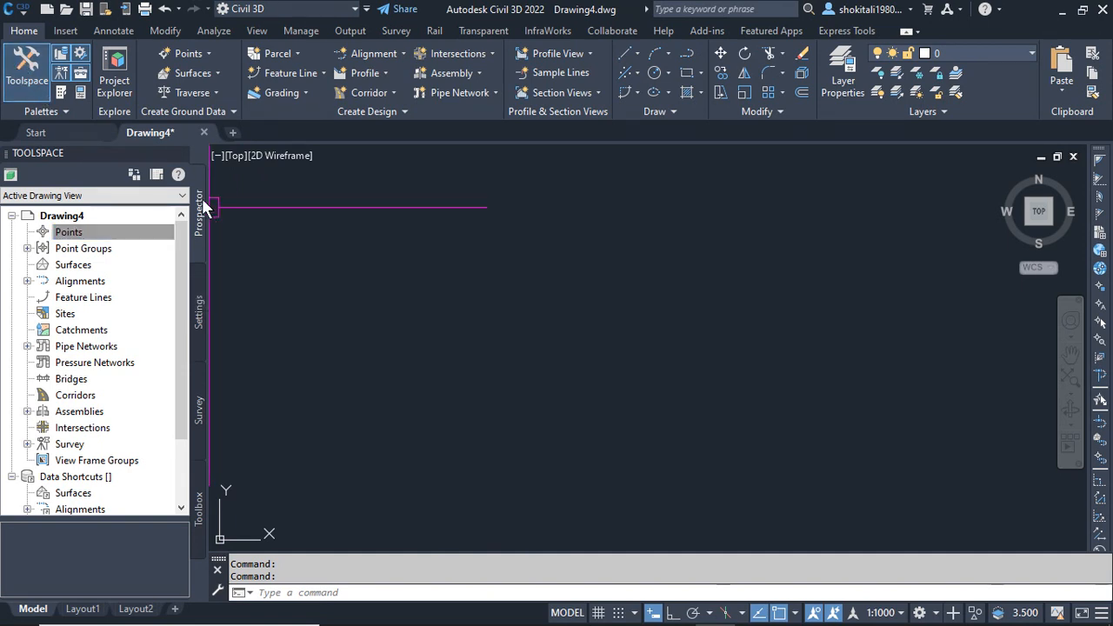
{"action": "left_click", "coordinate": [16, 78]}
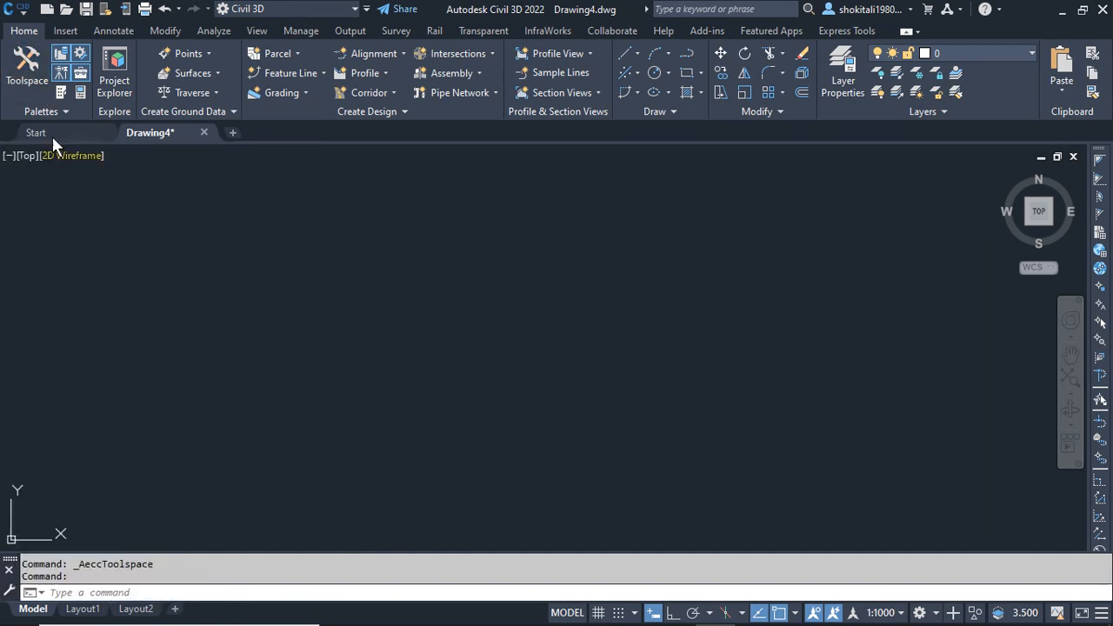
{"action": "left_click", "coordinate": [27, 78]}
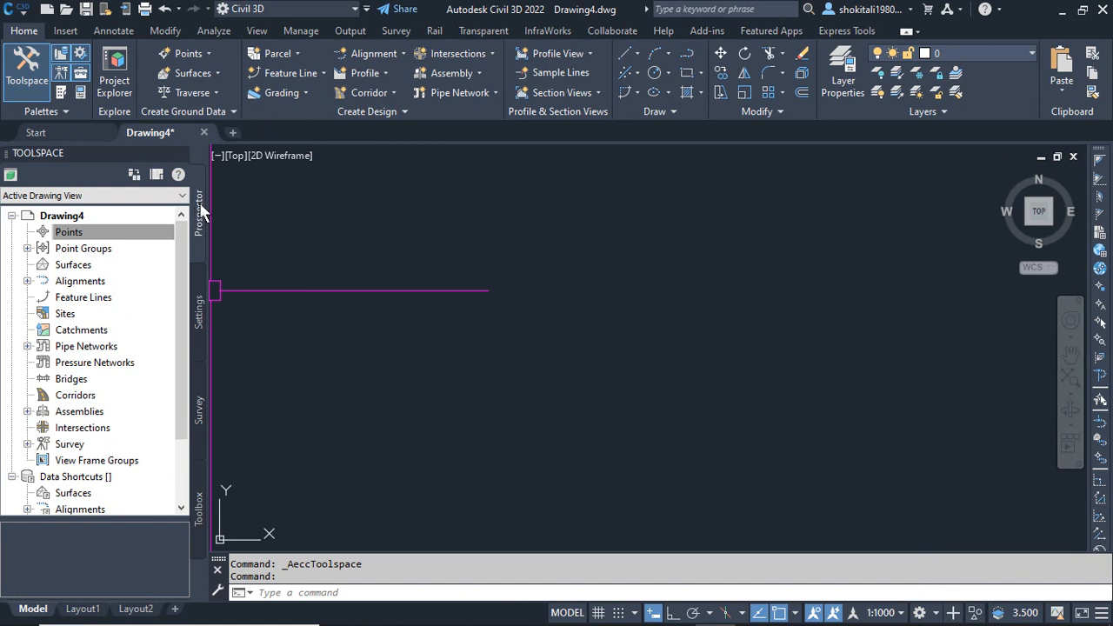
- Open point import from the drawing's Points collection and cancel it, closing the Create Points tools
{"action": "right_click", "coordinate": [70, 237]}
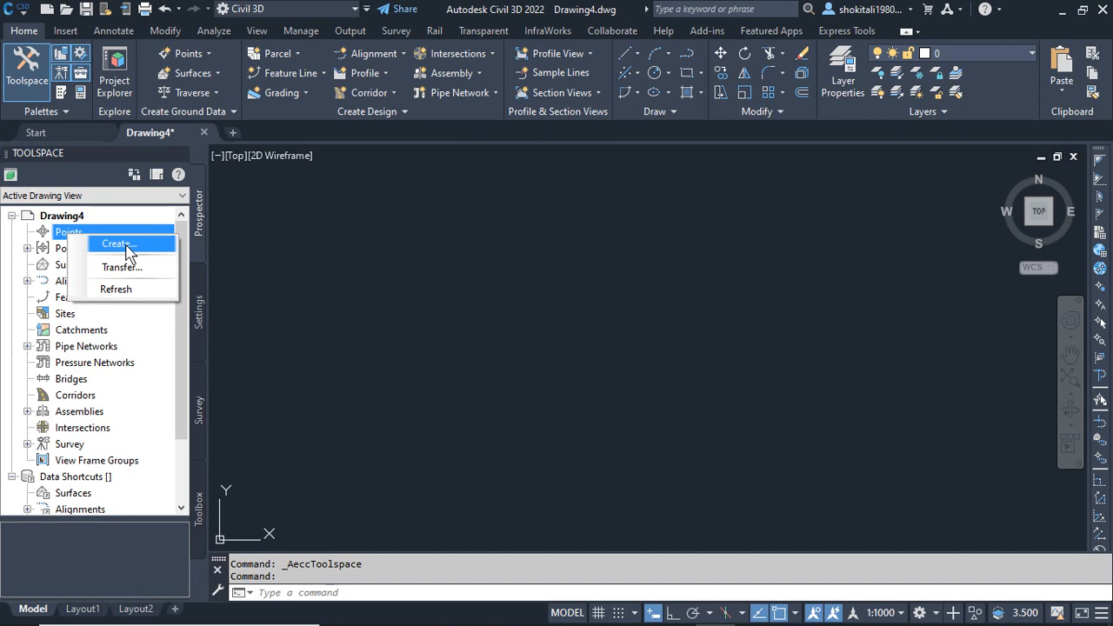
{"action": "left_click", "coordinate": [126, 249]}
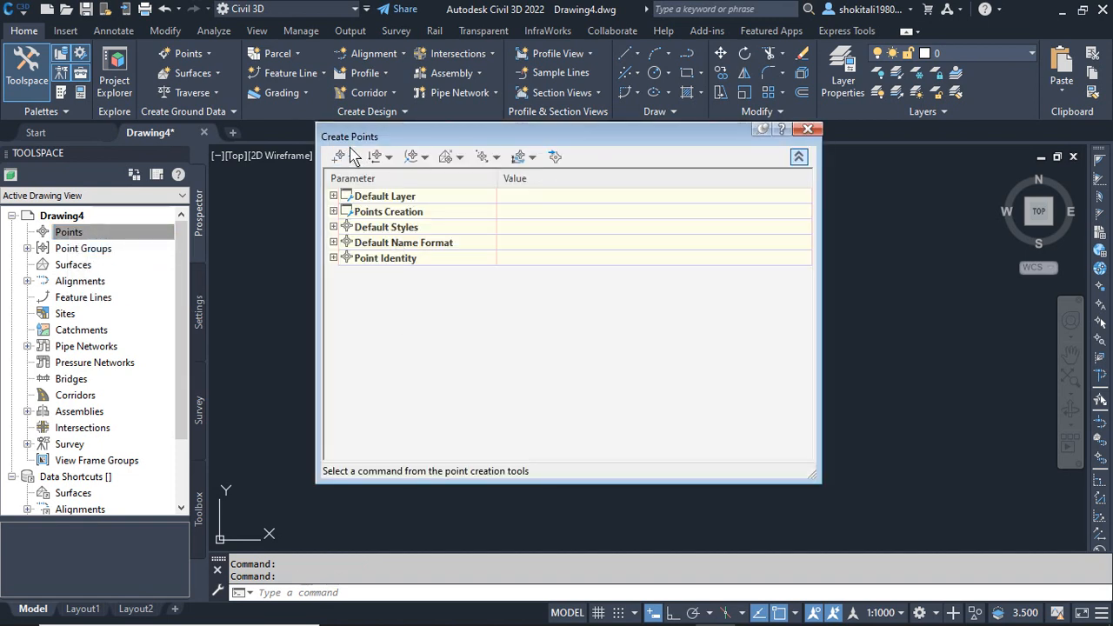
{"action": "left_click", "coordinate": [556, 157]}
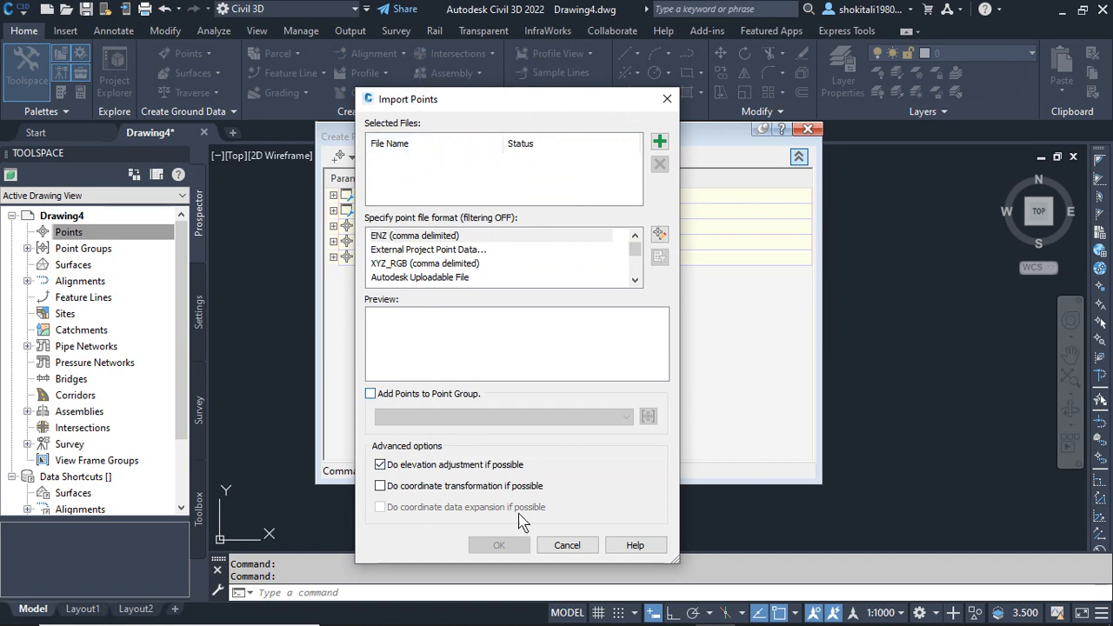
{"action": "left_click", "coordinate": [567, 545]}
{"action": "left_click", "coordinate": [807, 128]}
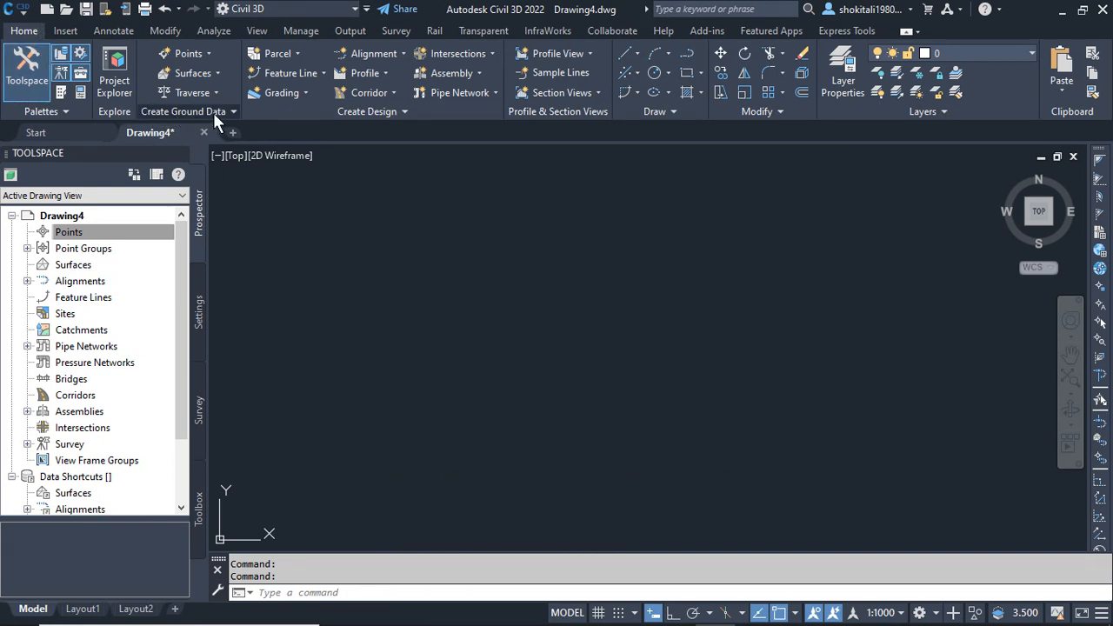
- Start the ribbon's Point Creation Tools, open the Import Points dialog, and close both without importing
{"action": "left_click", "coordinate": [181, 52]}
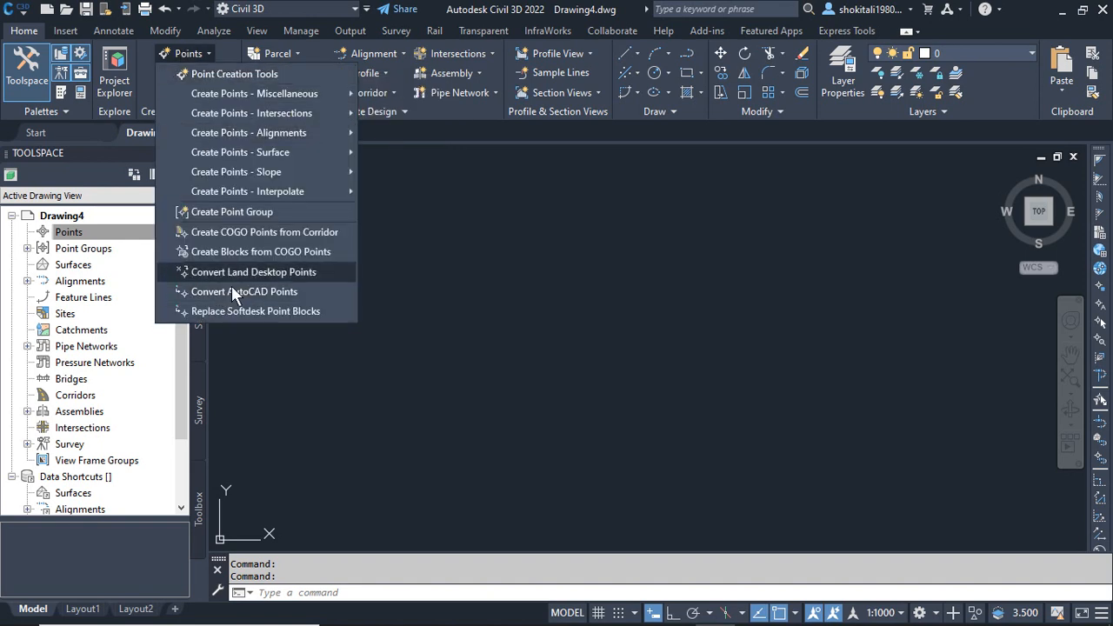
{"action": "left_click", "coordinate": [228, 73]}
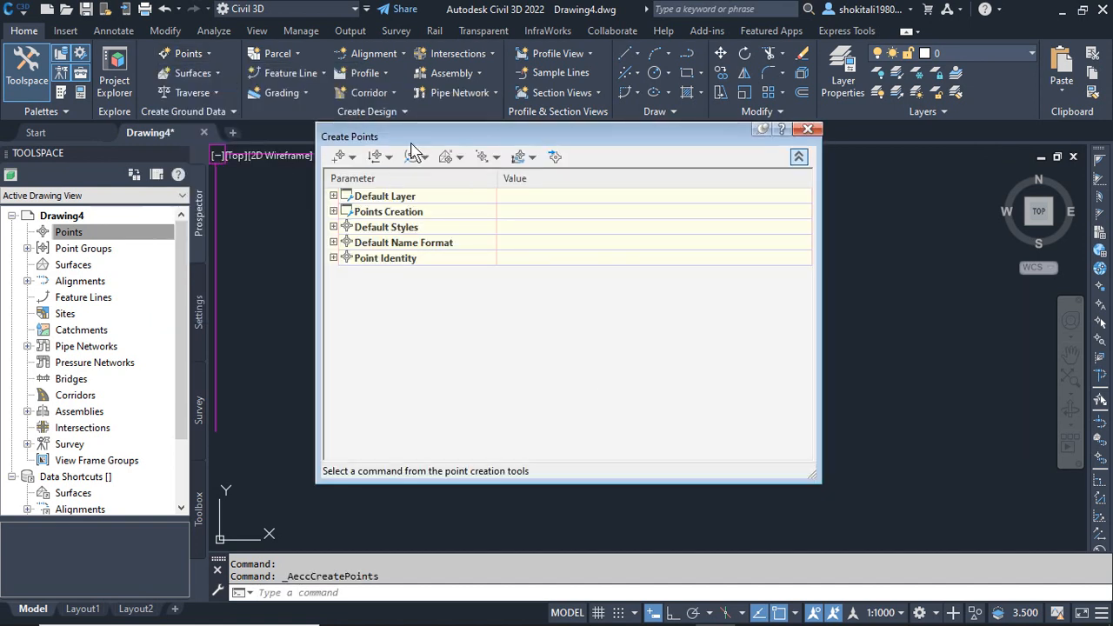
{"action": "left_click", "coordinate": [555, 158]}
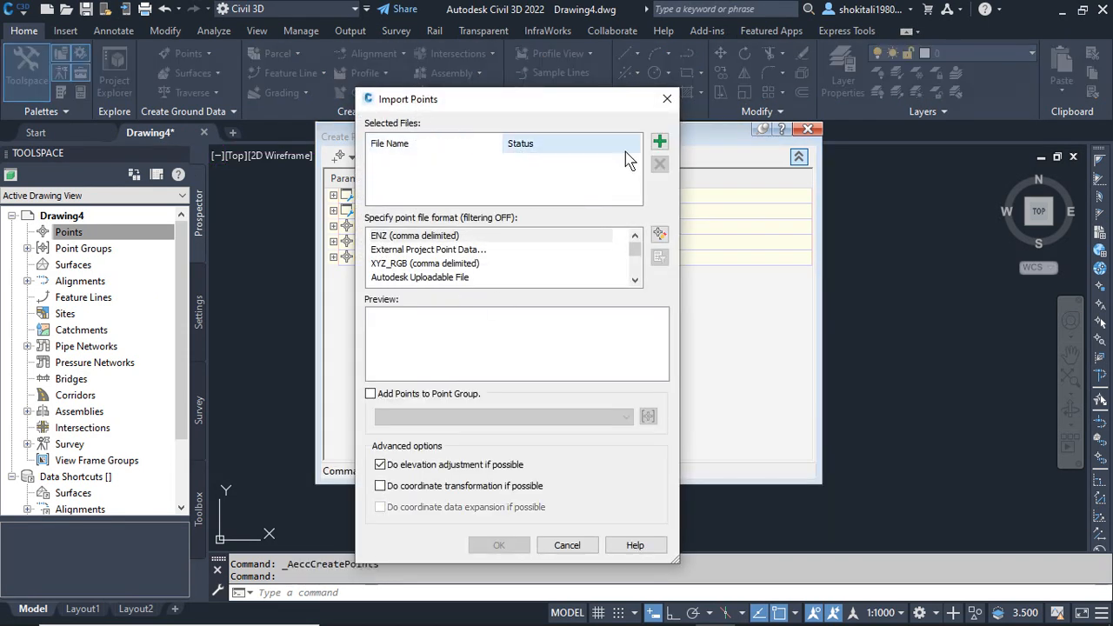
{"action": "left_click", "coordinate": [666, 106]}
{"action": "left_click", "coordinate": [808, 129]}
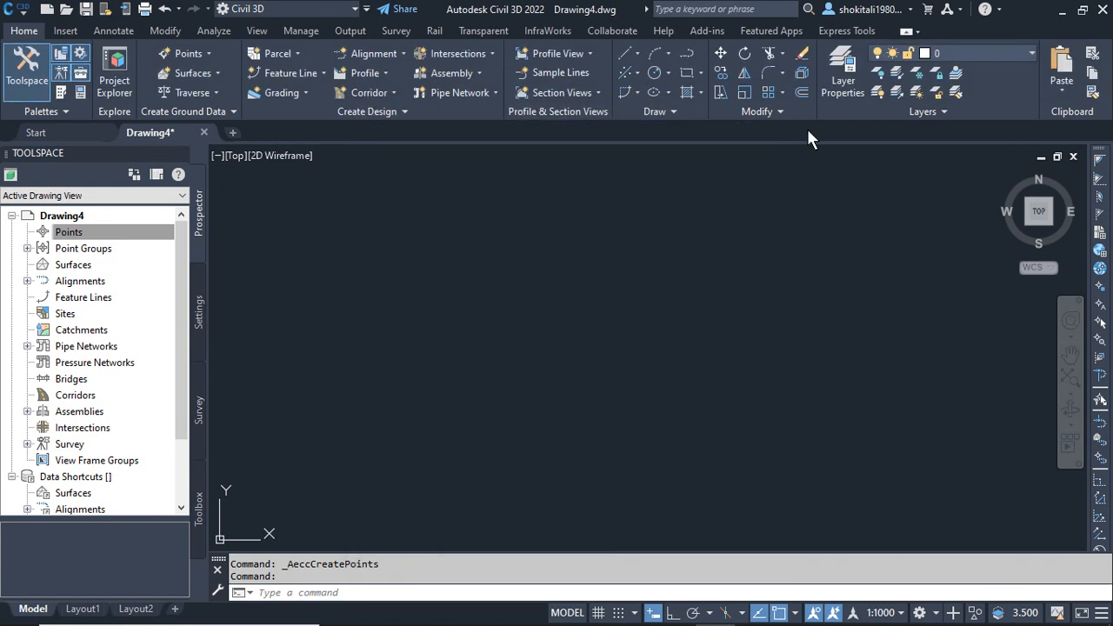
- Start the Points from File import and close its dialog without importing anything
{"action": "left_click", "coordinate": [67, 30]}
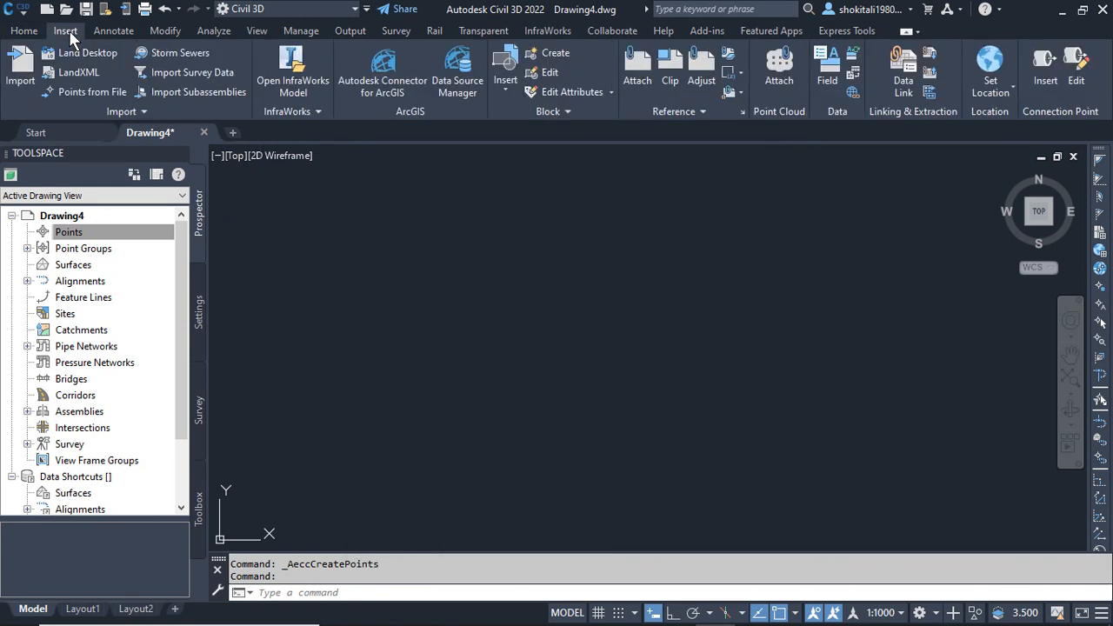
{"action": "left_click", "coordinate": [88, 92]}
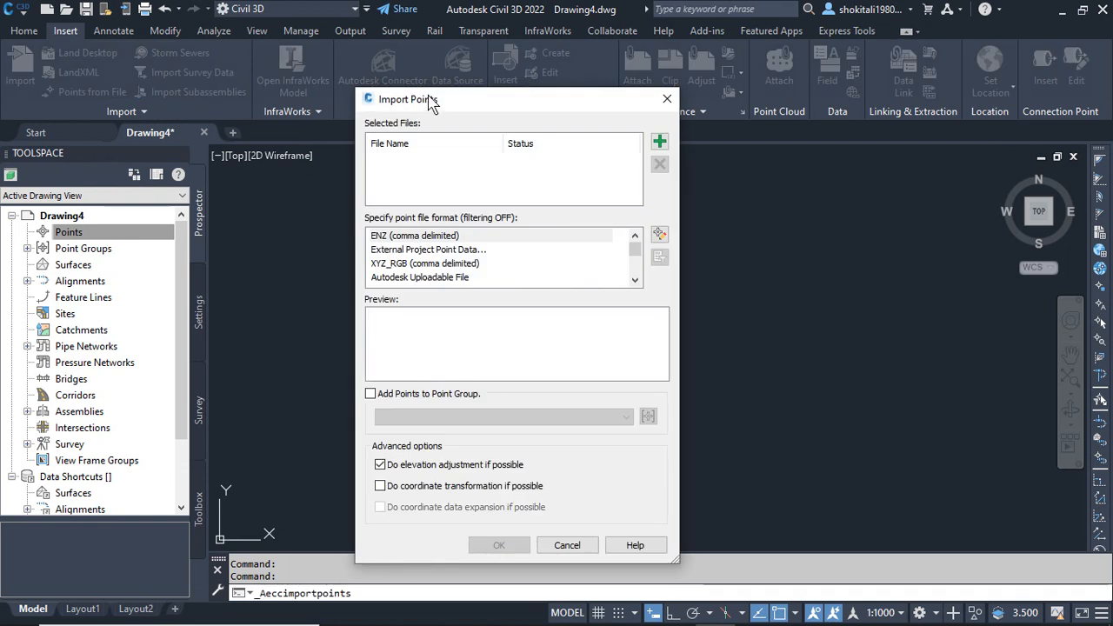
{"action": "left_click", "coordinate": [663, 98]}
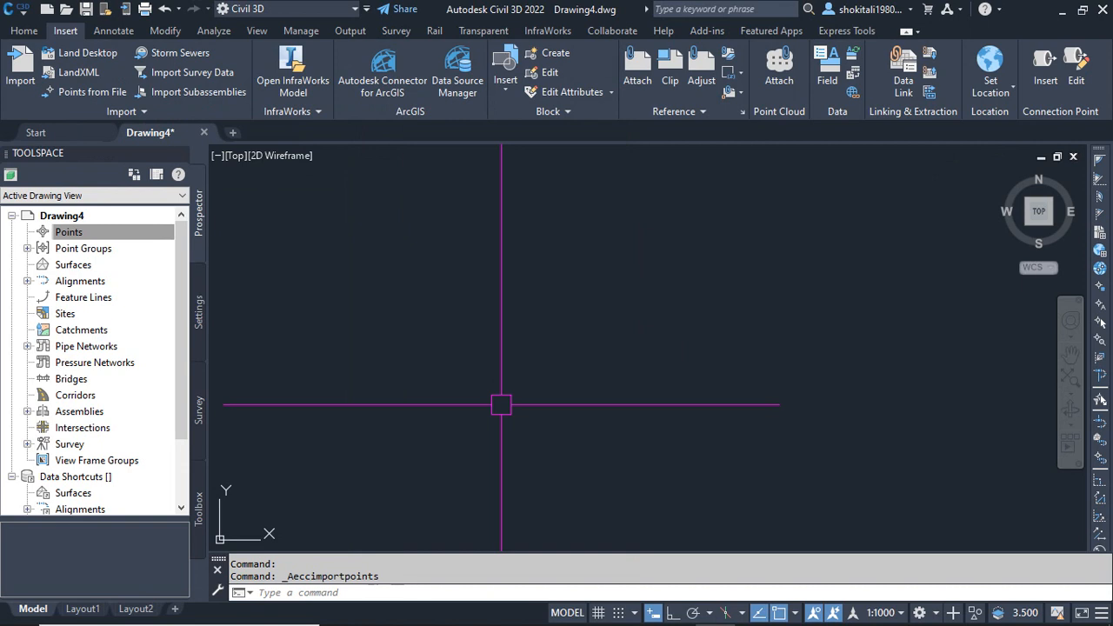
- Run the IMPORTPOINTS command and cancel the resulting dialog
{"action": "type", "text": "IMPo"}
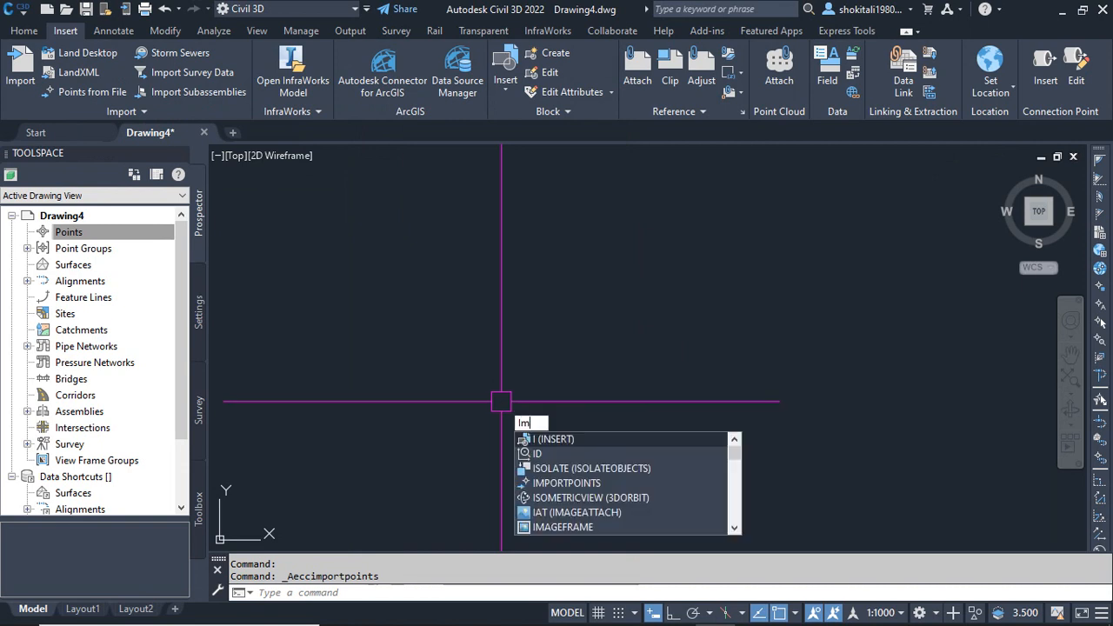
{"action": "type", "text": "rt"}
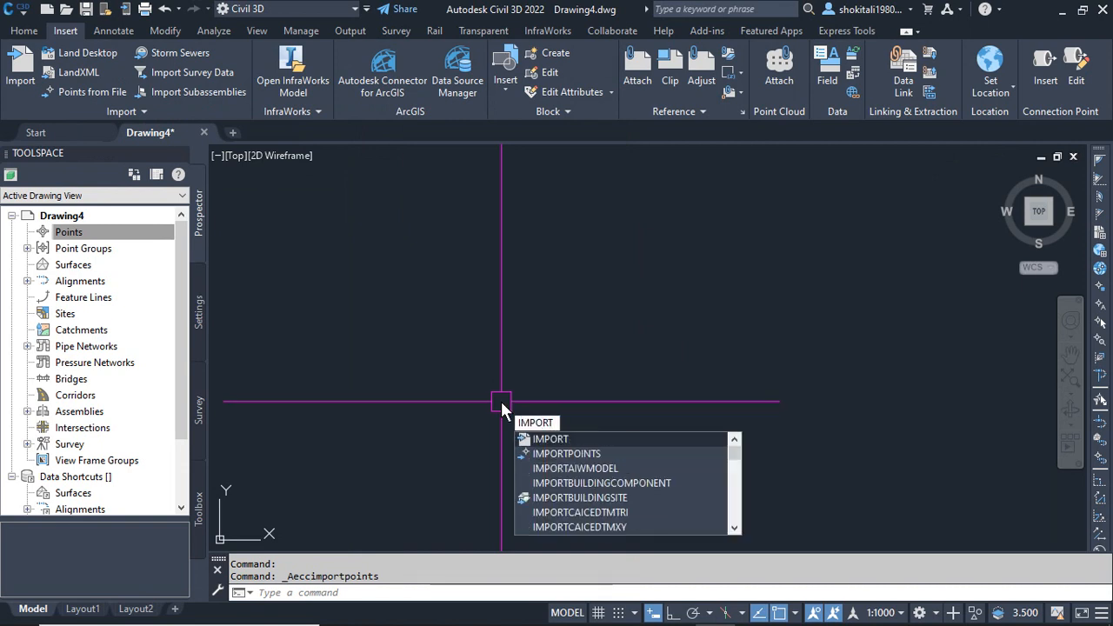
{"action": "type", "text": "po"}
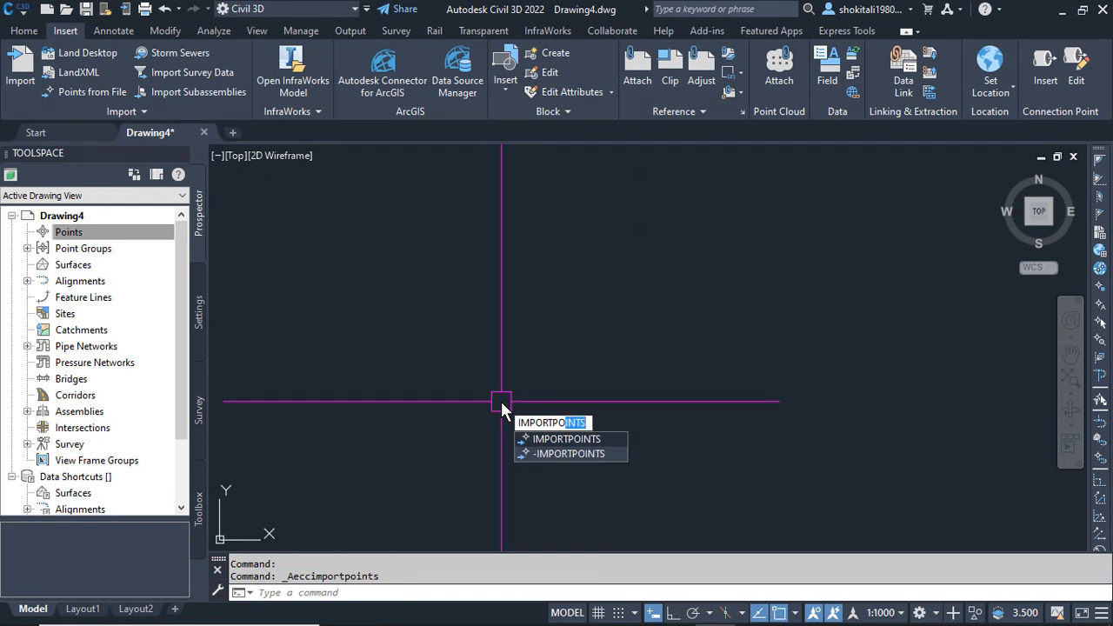
{"action": "key", "text": "Return"}
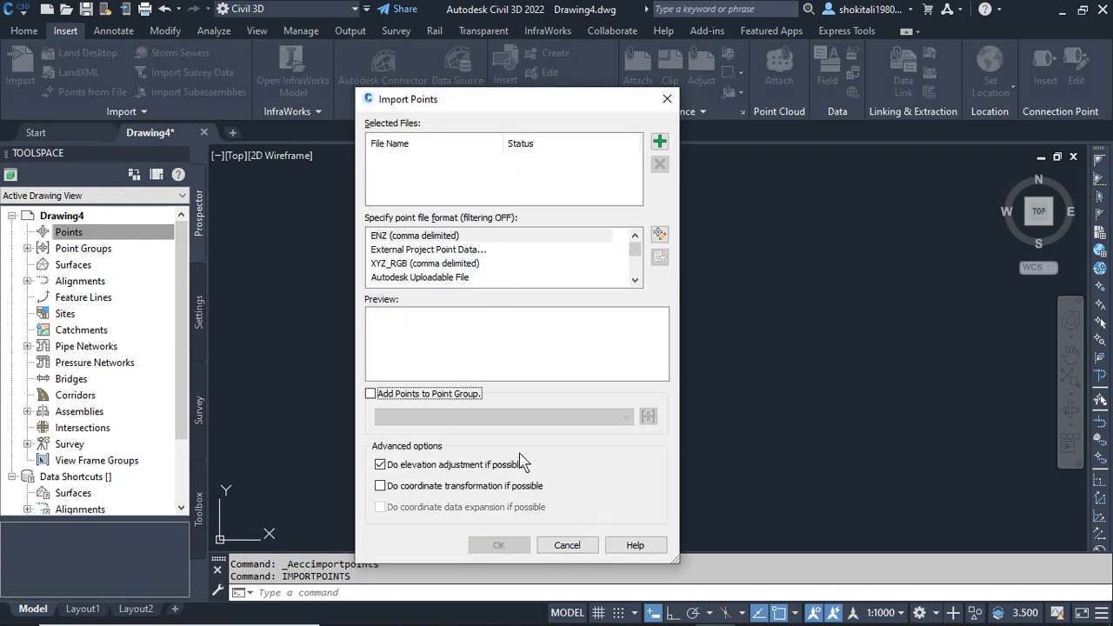
{"action": "left_click", "coordinate": [567, 545]}
- Start a point import from the Points collection's creation tools and add Topo-1.csv from the Cad Tutorials folder as source file
{"action": "right_click", "coordinate": [83, 235]}
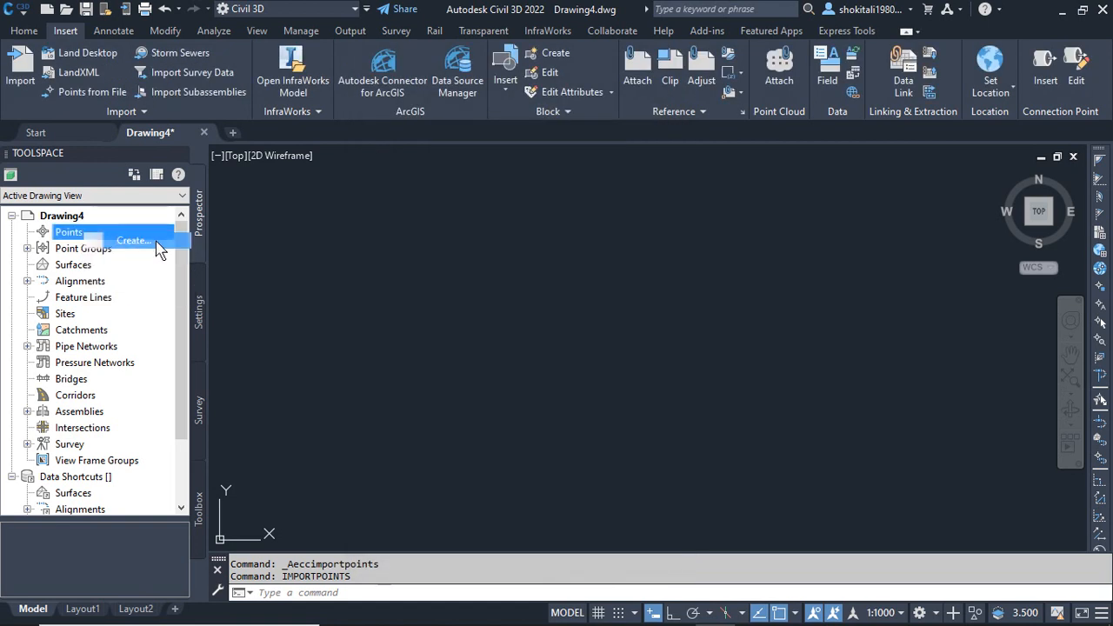
{"action": "left_click", "coordinate": [139, 239]}
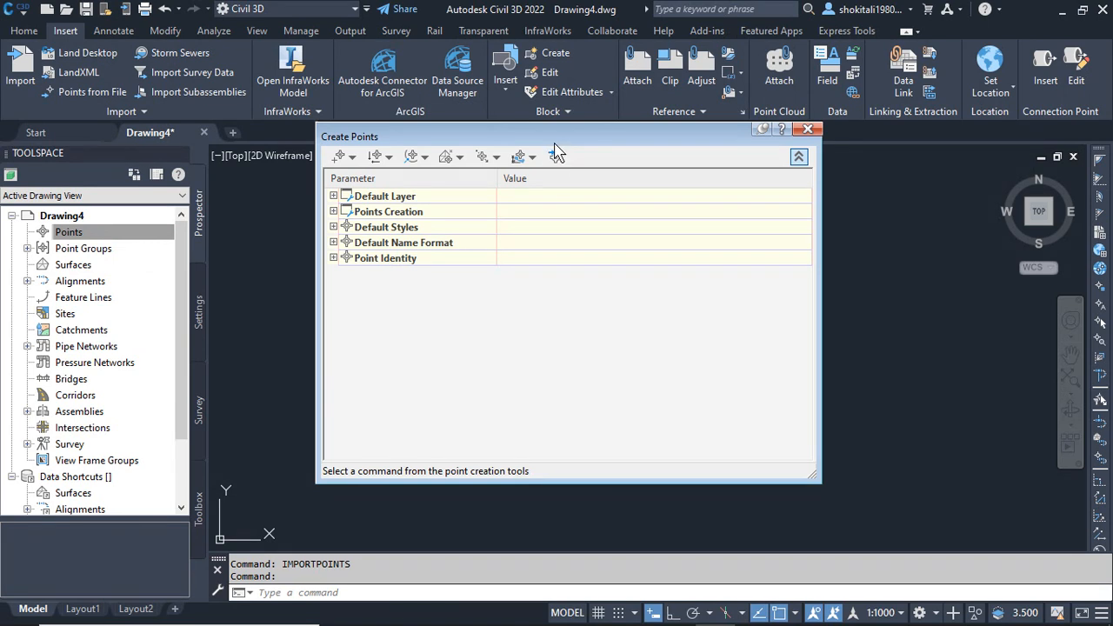
{"action": "left_click", "coordinate": [556, 156]}
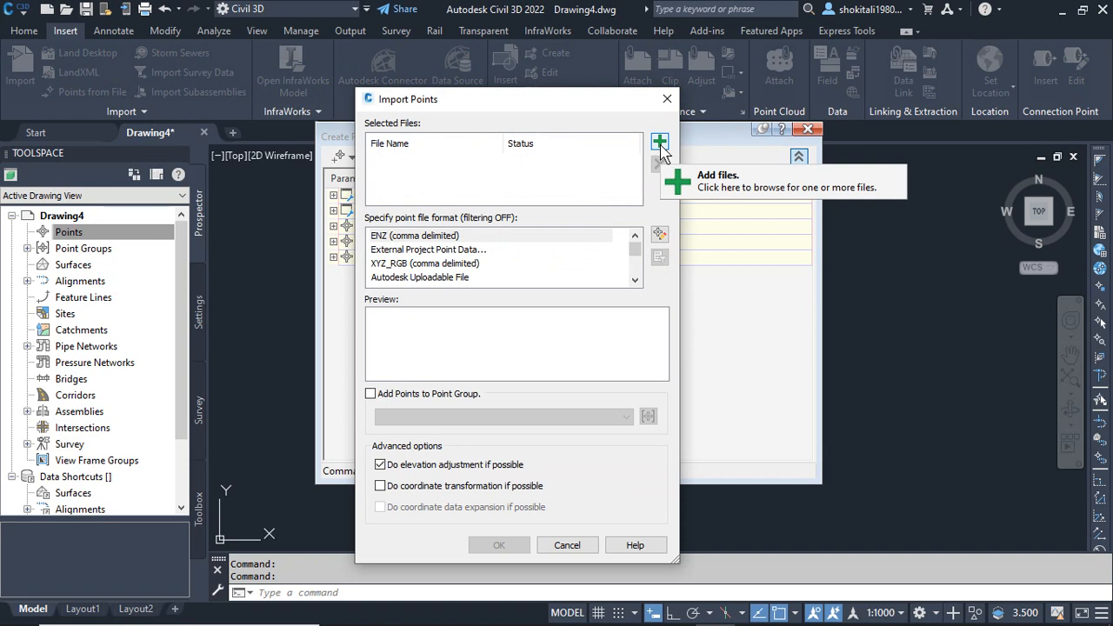
{"action": "left_click", "coordinate": [660, 143]}
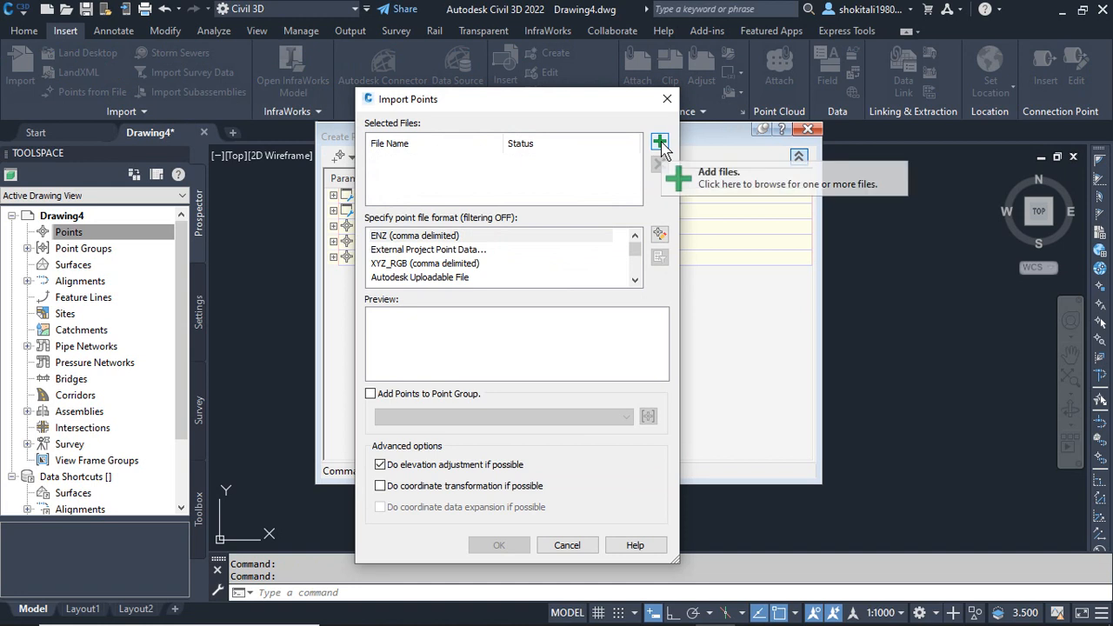
{"action": "left_click", "coordinate": [659, 143]}
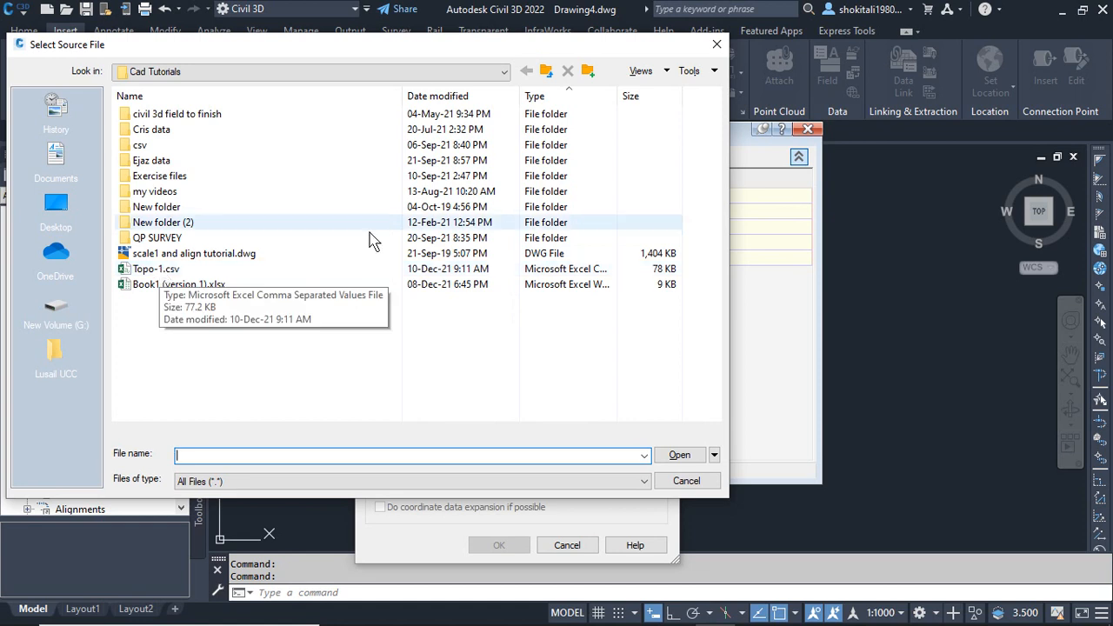
{"action": "left_click", "coordinate": [155, 273]}
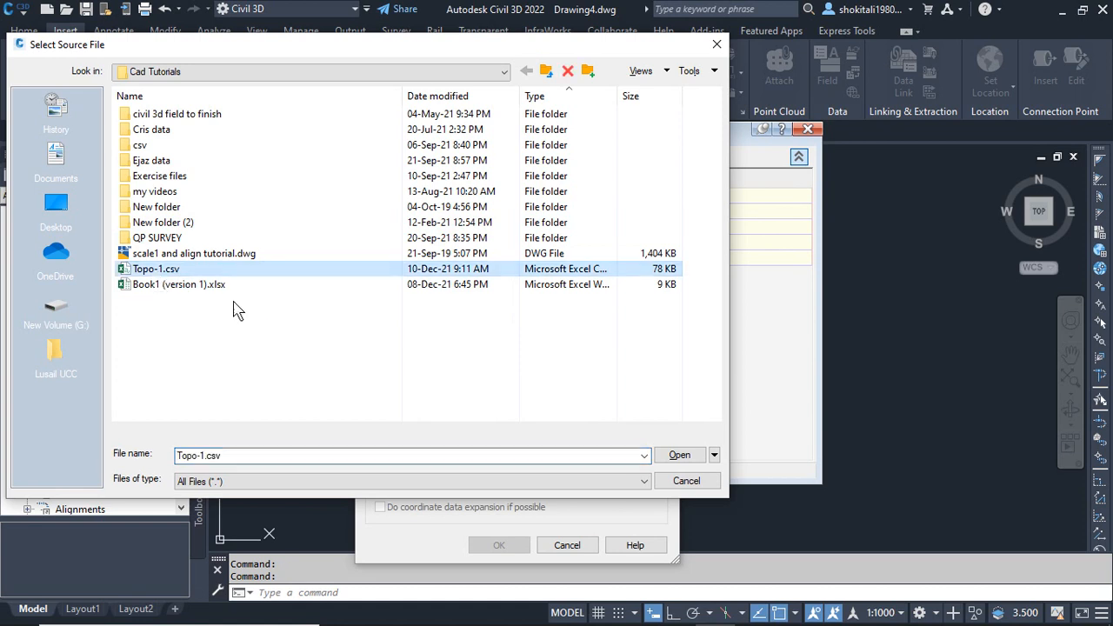
{"action": "left_click", "coordinate": [678, 449]}
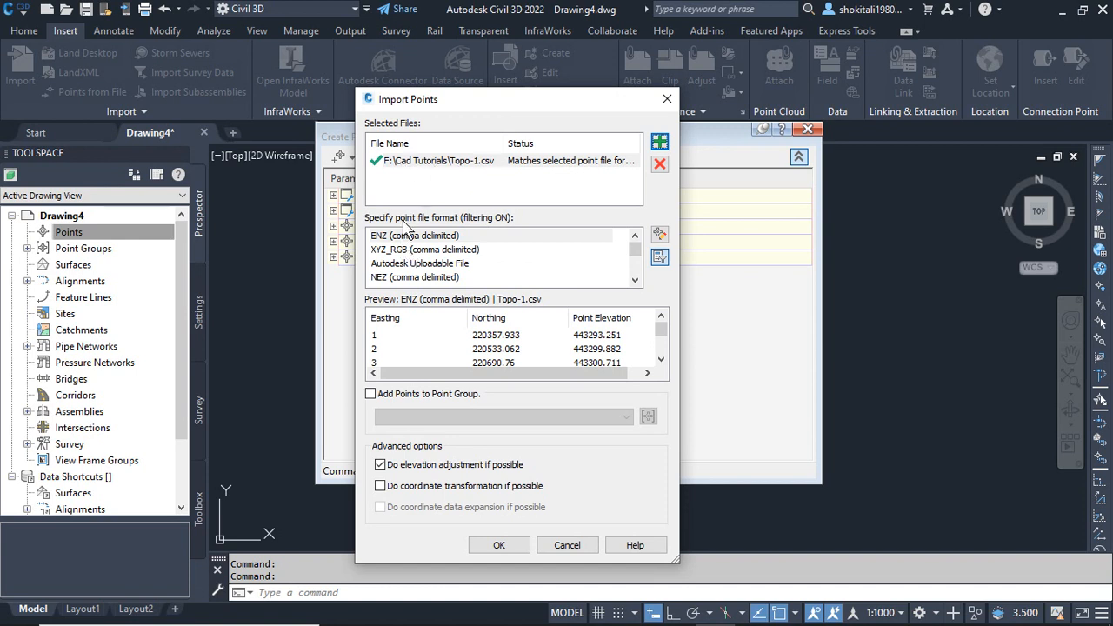
- Set the point file format of the import to PENZD (comma delimited)
{"action": "left_click", "coordinate": [635, 282]}
{"action": "left_click", "coordinate": [636, 283]}
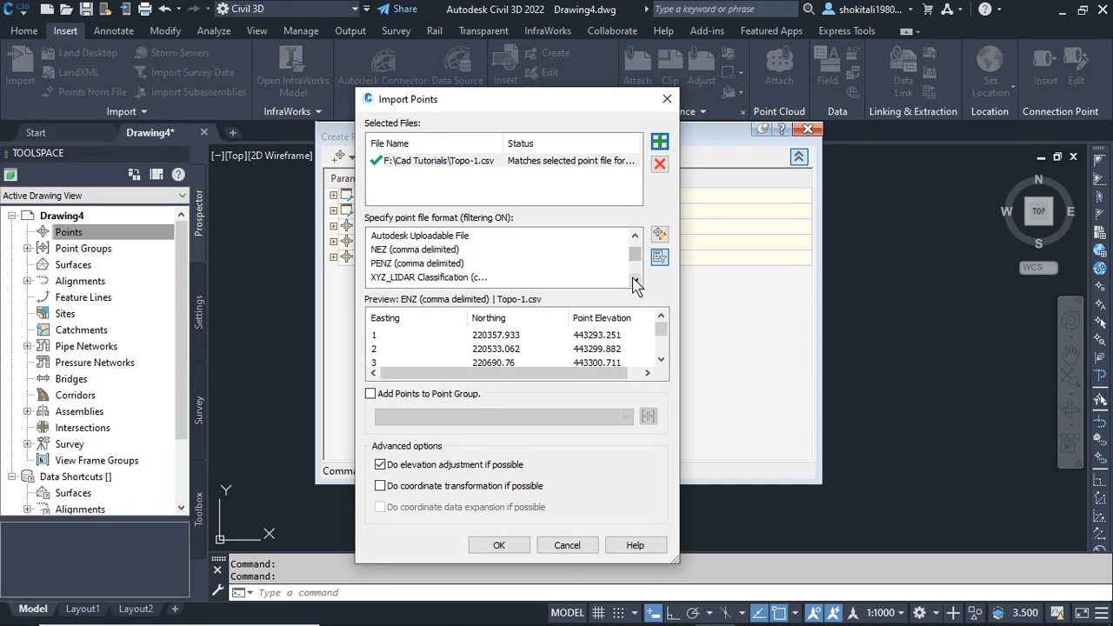
{"action": "left_click", "coordinate": [635, 283]}
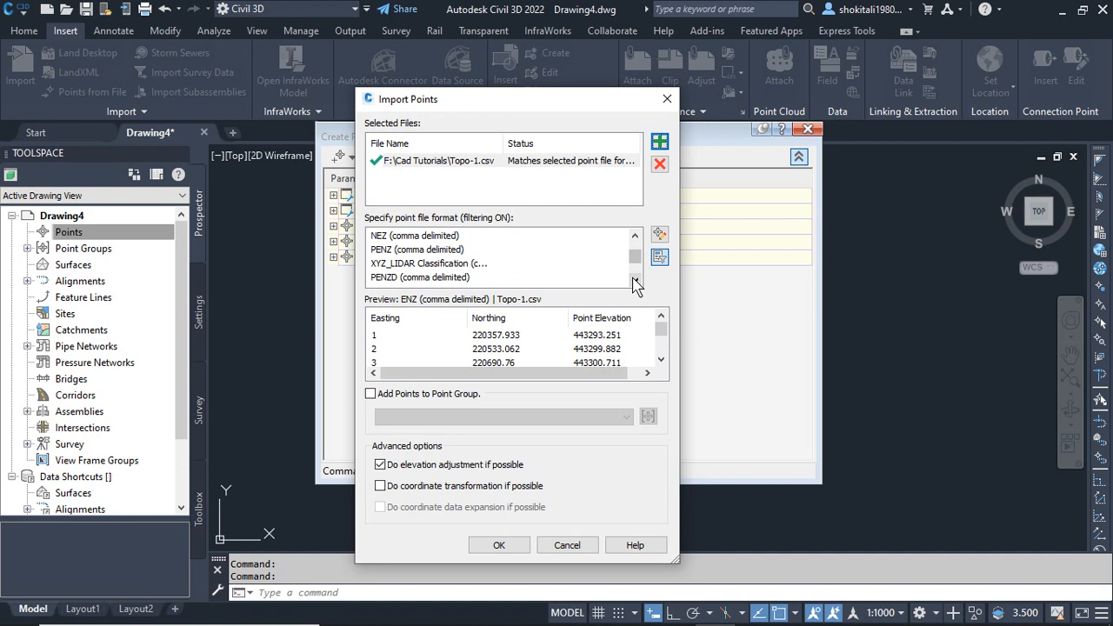
{"action": "left_click", "coordinate": [388, 278]}
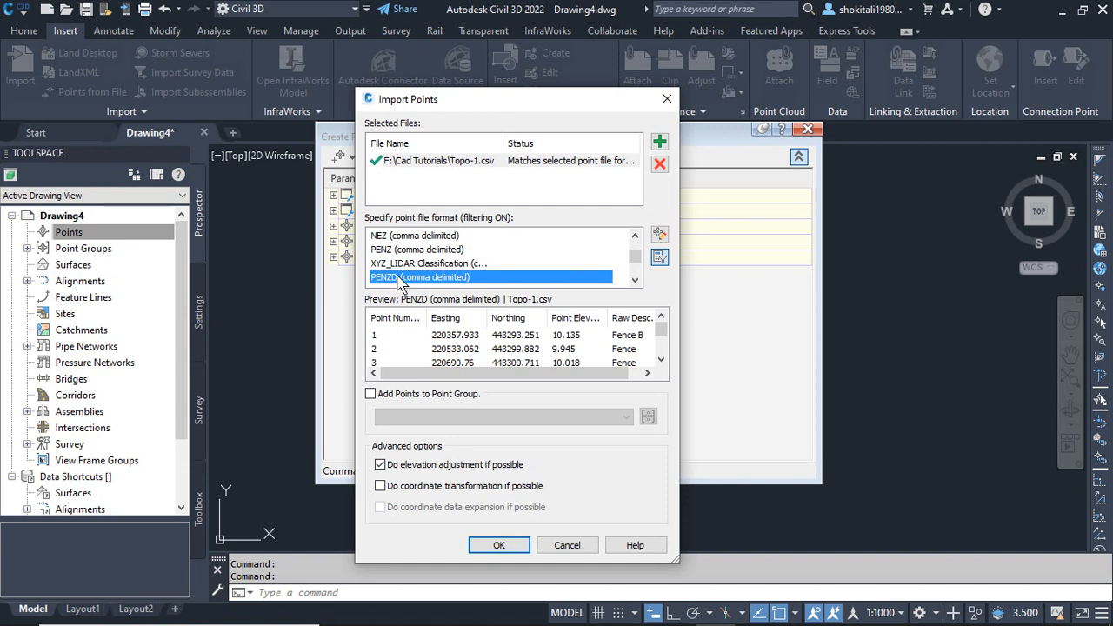
- Switch to Excel to check the point, east, north, elevation and description column order, and return to Civil 3D
{"action": "mouse_move", "coordinate": [520, 623]}
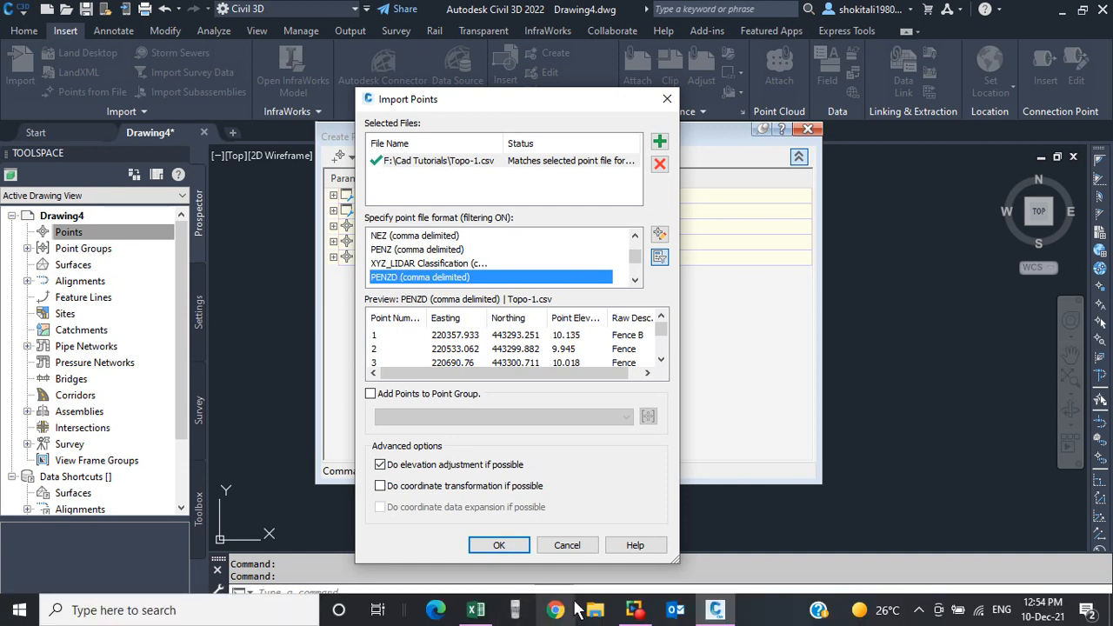
{"action": "left_click", "coordinate": [481, 611]}
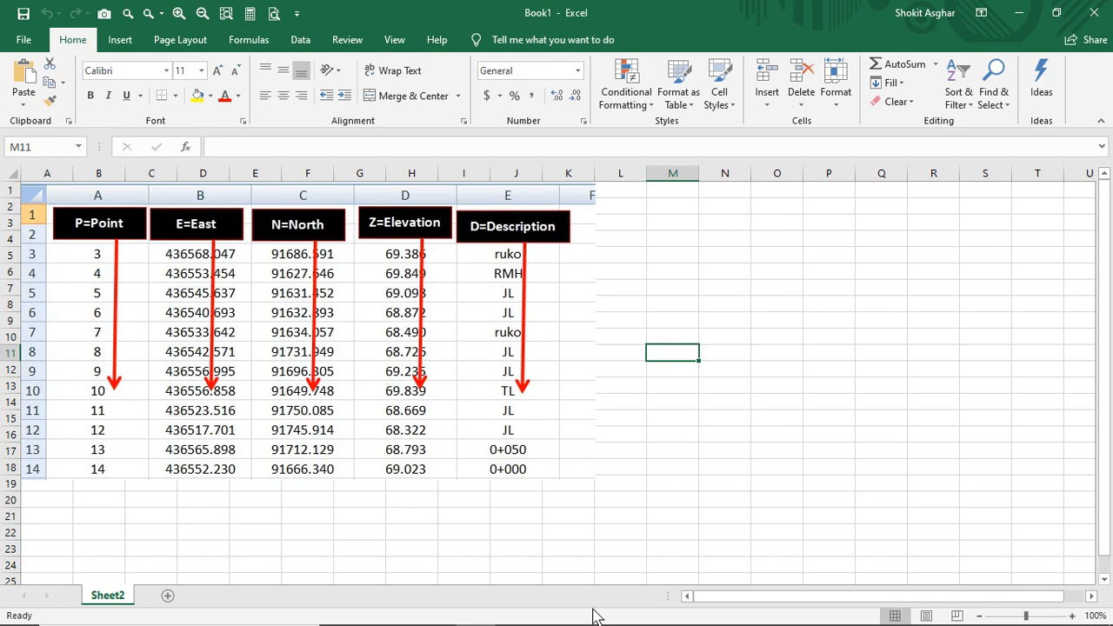
{"action": "mouse_move", "coordinate": [561, 619]}
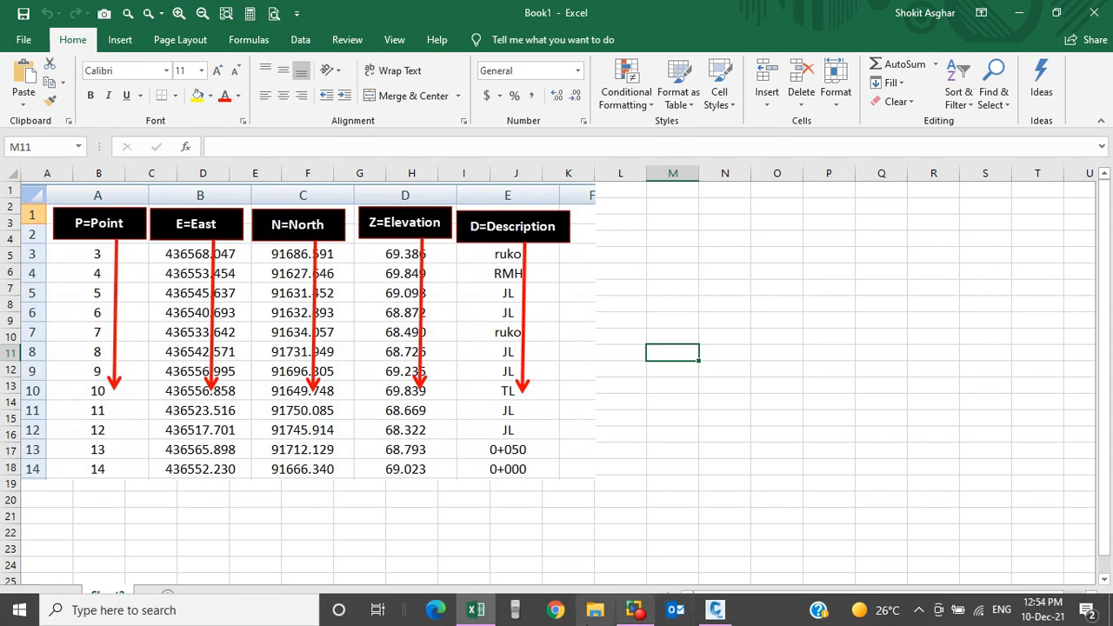
{"action": "left_click", "coordinate": [717, 609]}
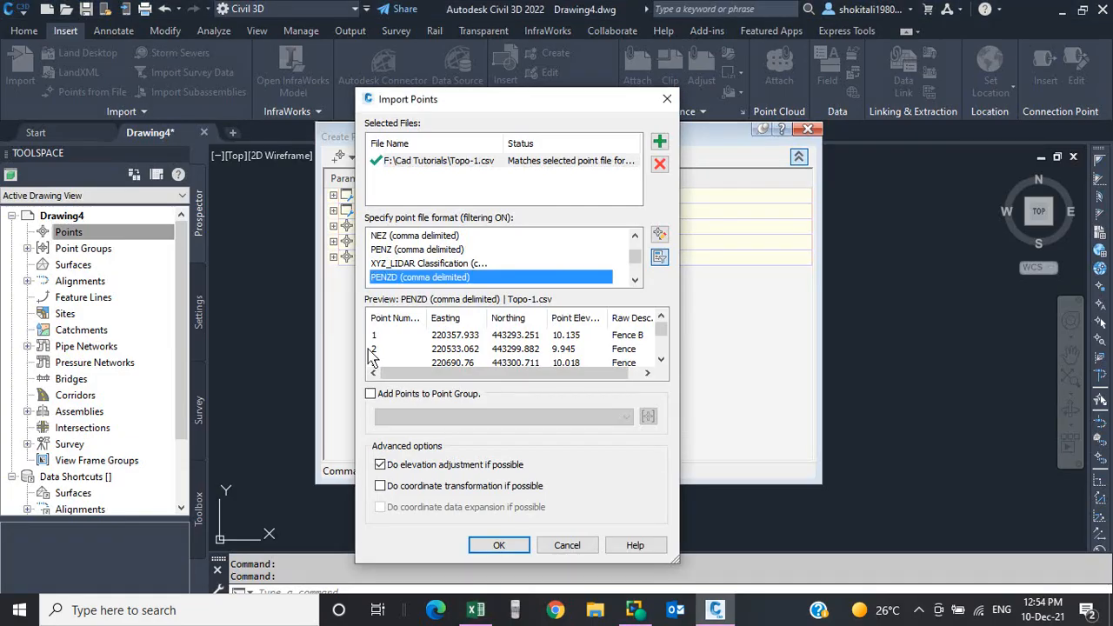
- Review the remaining point file formats, check the column legend in Excel again, and close the workbook
{"action": "left_click", "coordinate": [635, 279]}
{"action": "left_click", "coordinate": [635, 280]}
{"action": "left_click", "coordinate": [635, 280]}
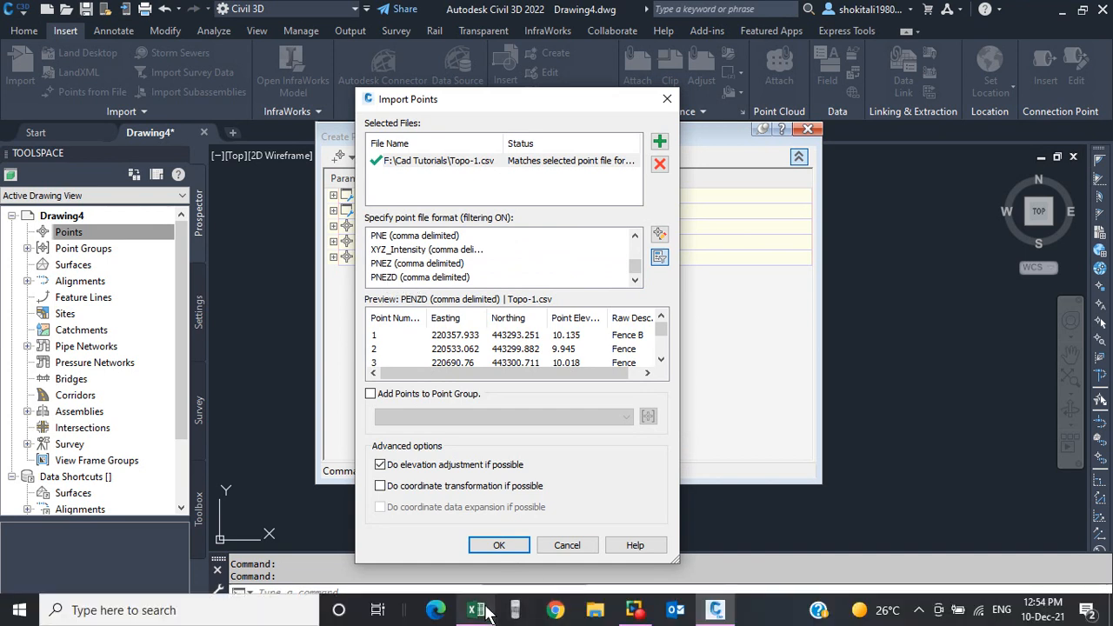
{"action": "left_click", "coordinate": [477, 610]}
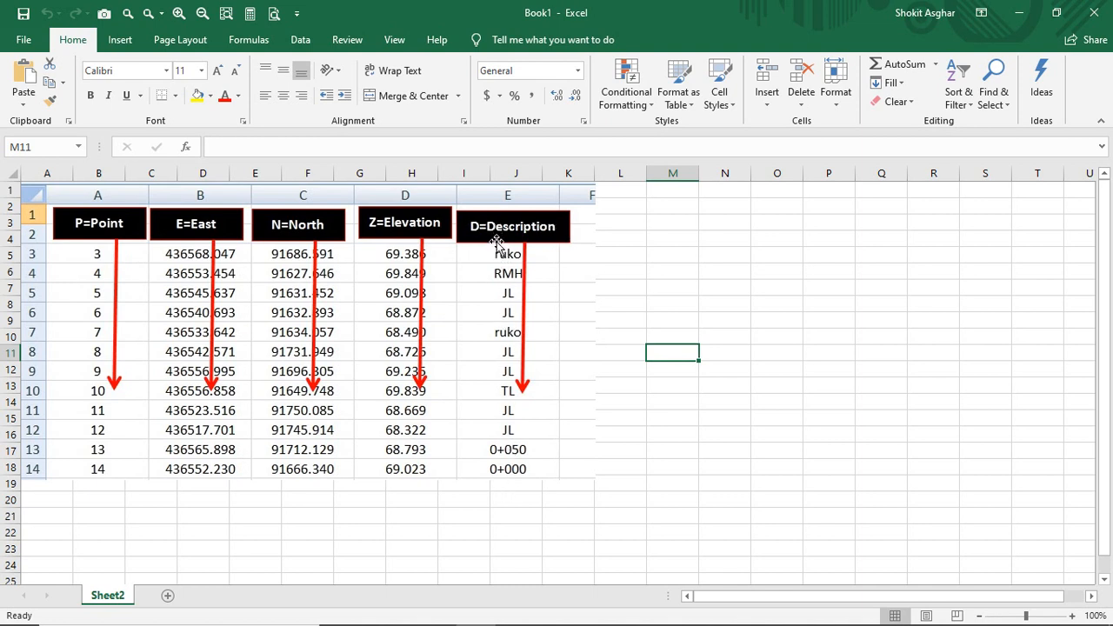
{"action": "left_click", "coordinate": [1092, 12]}
{"action": "left_click", "coordinate": [557, 352]}
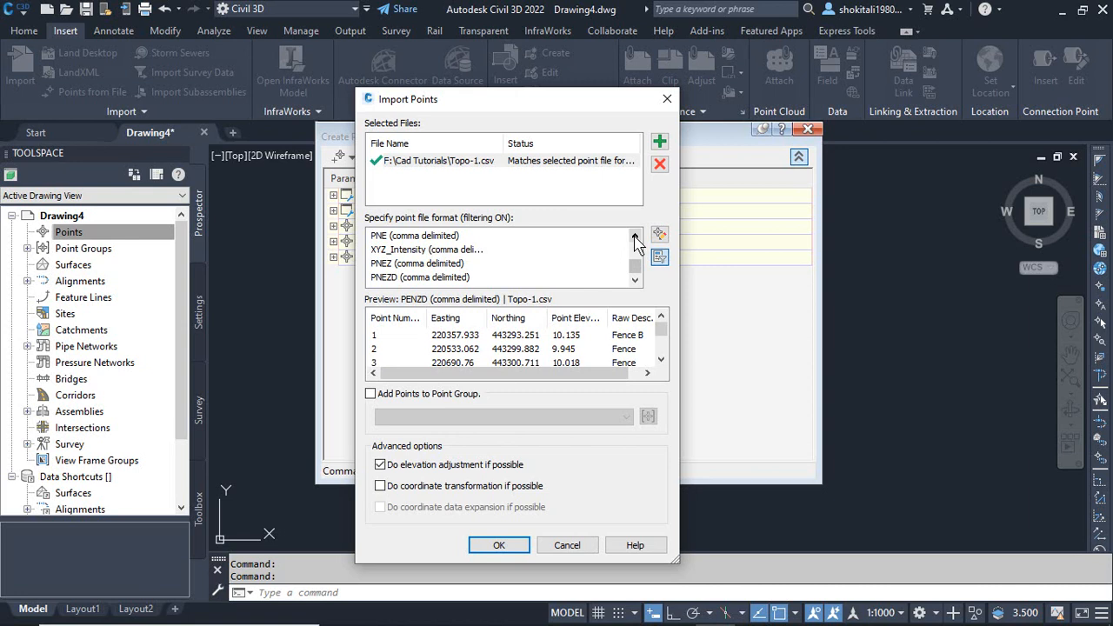
{"action": "left_click", "coordinate": [635, 236]}
{"action": "left_click", "coordinate": [636, 236]}
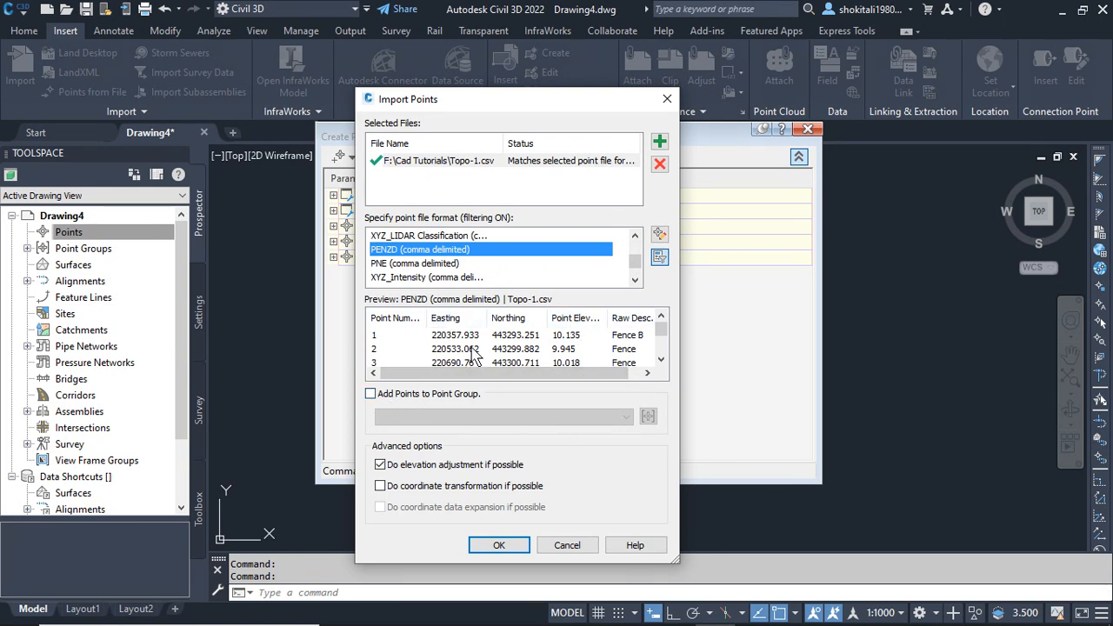
{"action": "left_click", "coordinate": [371, 394]}
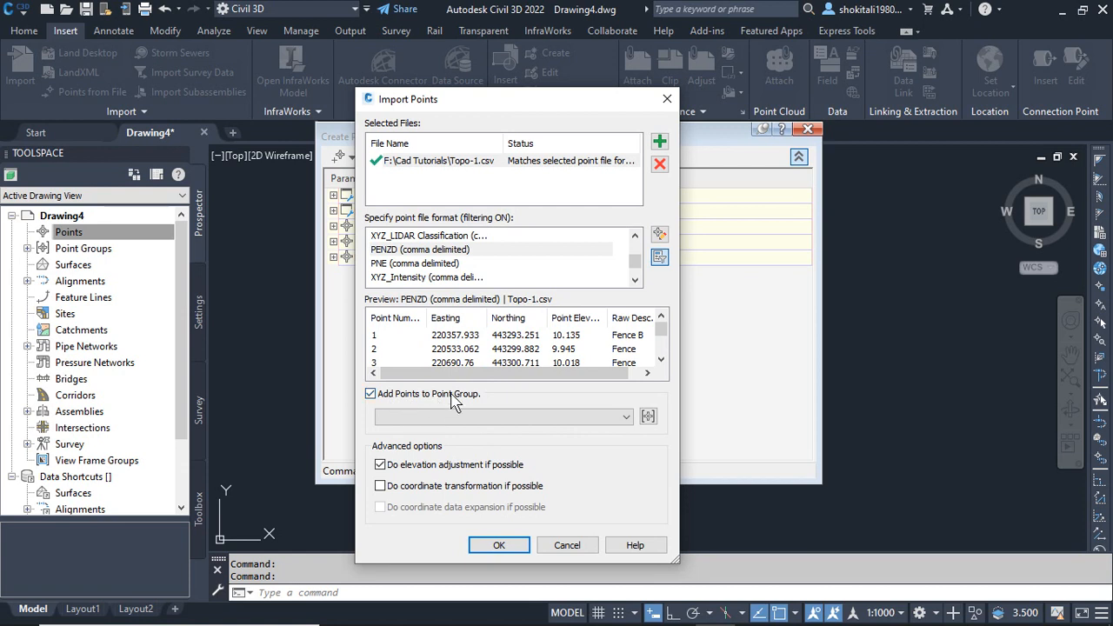
{"action": "left_click", "coordinate": [647, 416]}
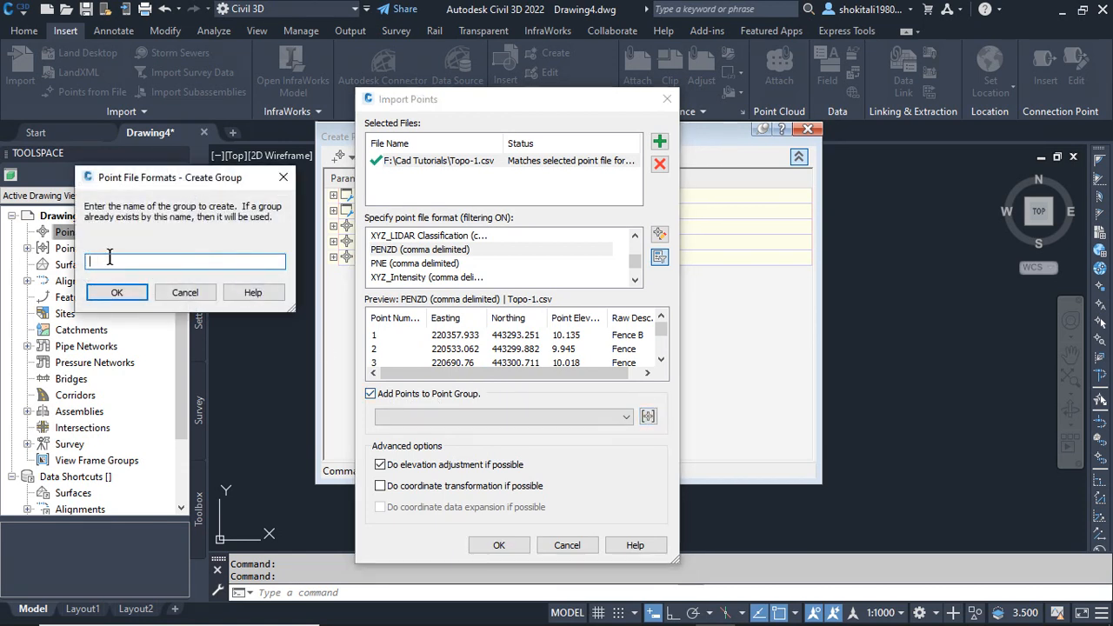
{"action": "left_click", "coordinate": [185, 293]}
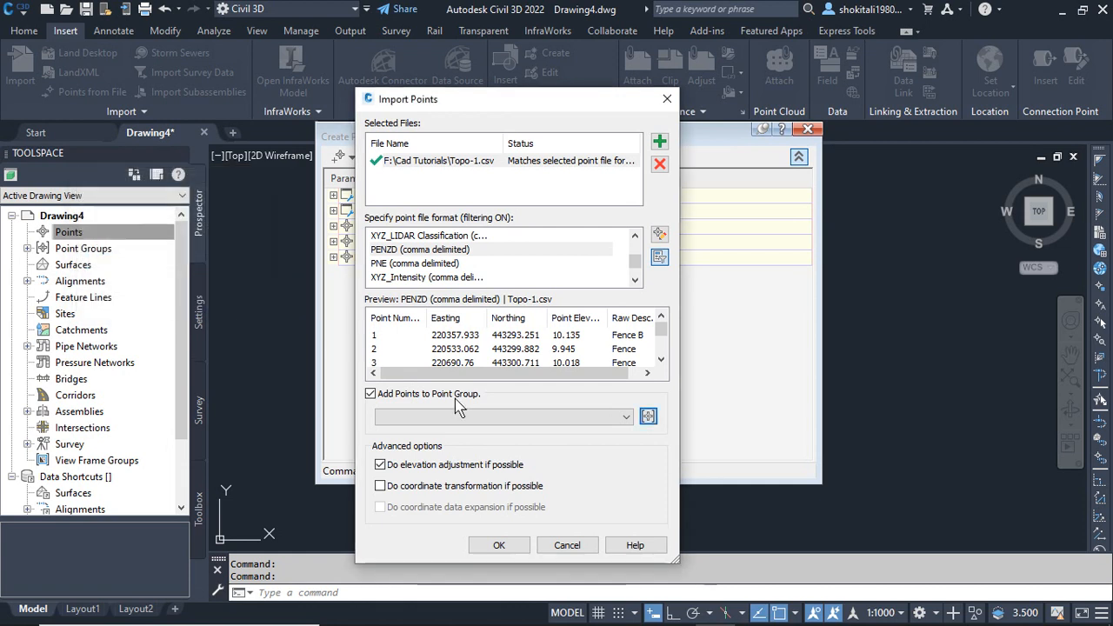
{"action": "left_click", "coordinate": [371, 393]}
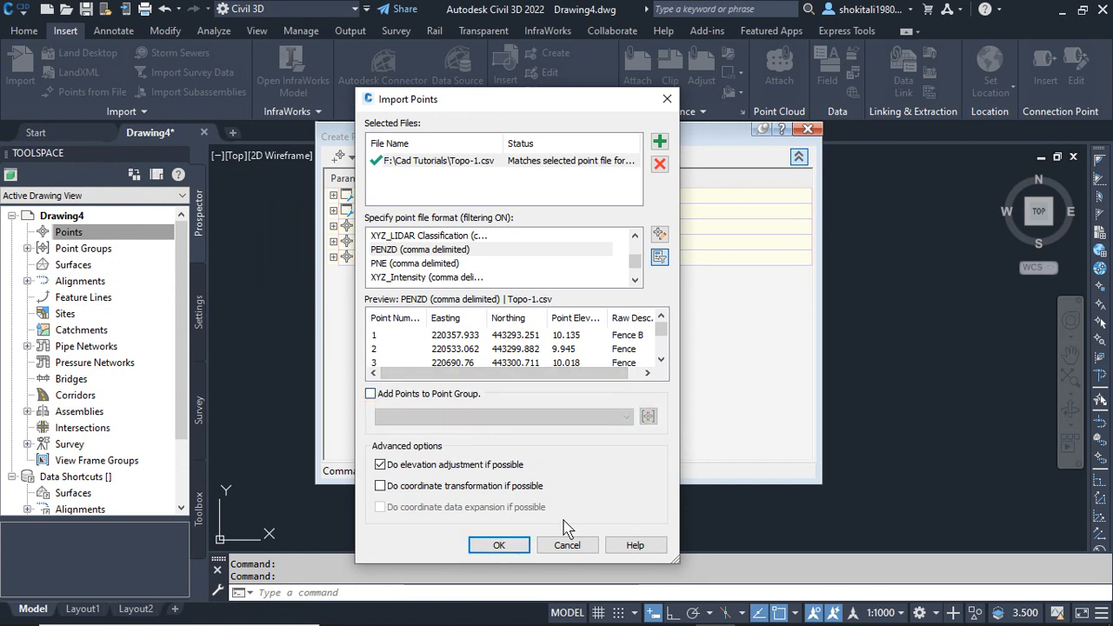
- Run the point import without assigning a point group and close the Create Points tools
{"action": "left_click", "coordinate": [499, 546]}
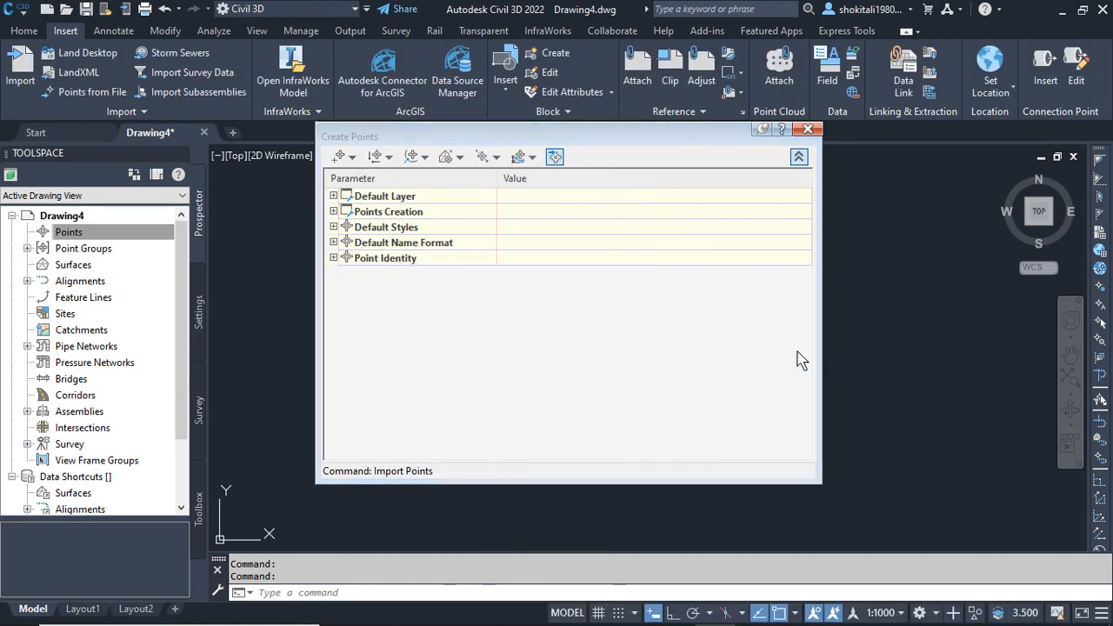
{"action": "left_click", "coordinate": [807, 130]}
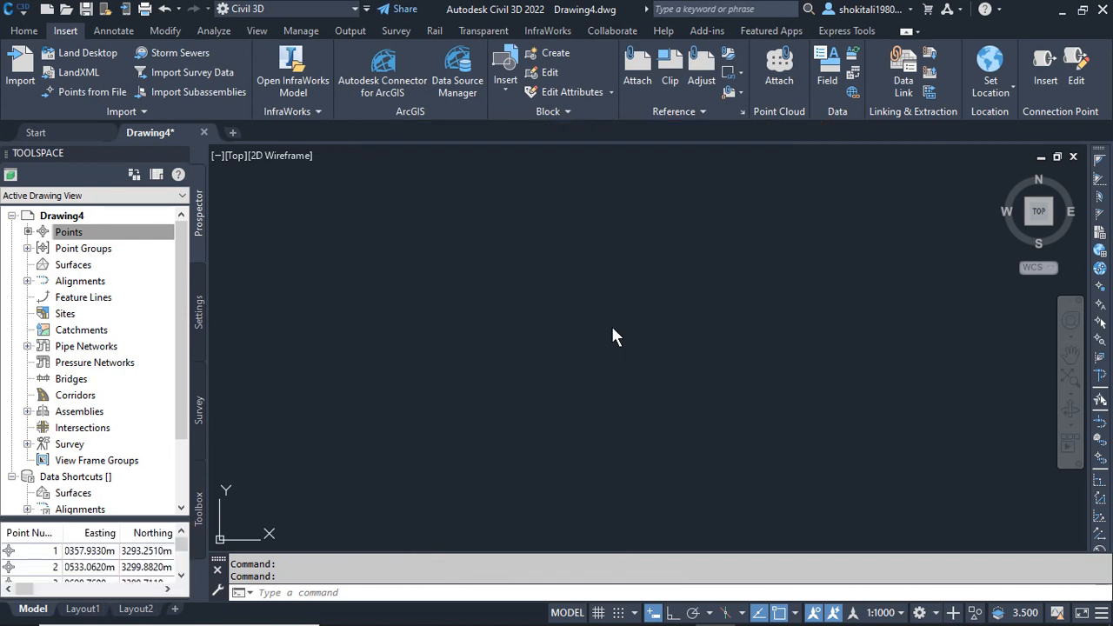
{"action": "key", "text": "Escape"}
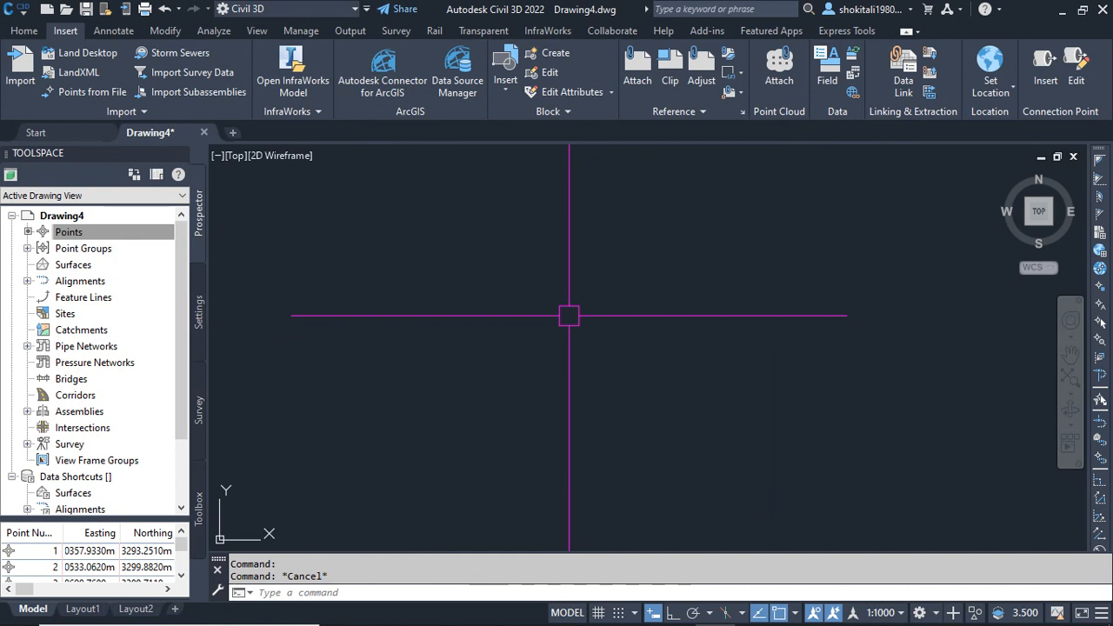
- Zoom to the drawing extents and examine the imported points' layout, markers and a single COGO point's details
{"action": "type", "text": "z"}
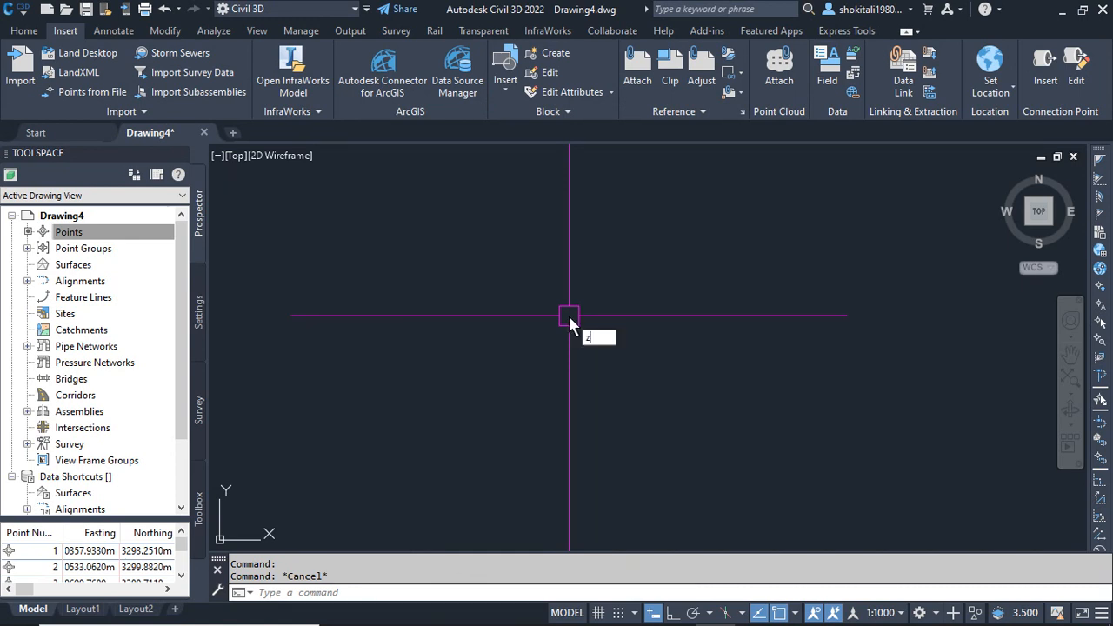
{"action": "key", "text": "Return"}
{"action": "type", "text": "e"}
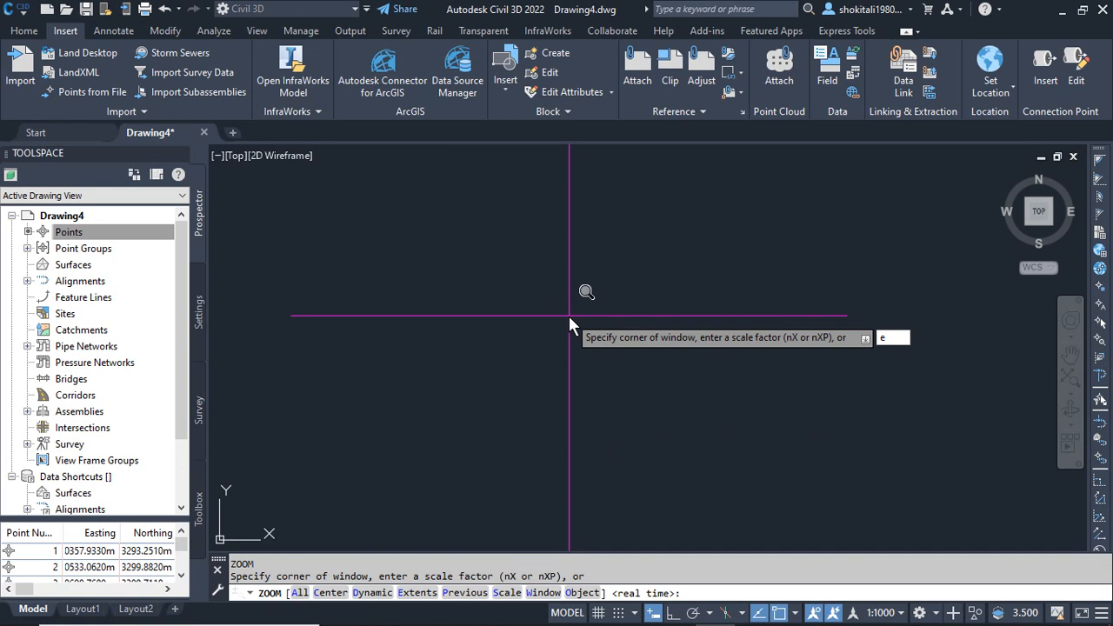
{"action": "key", "text": "Return"}
{"action": "scroll", "coordinate": [600, 356], "scroll_direction": "up", "scroll_amount": 4}
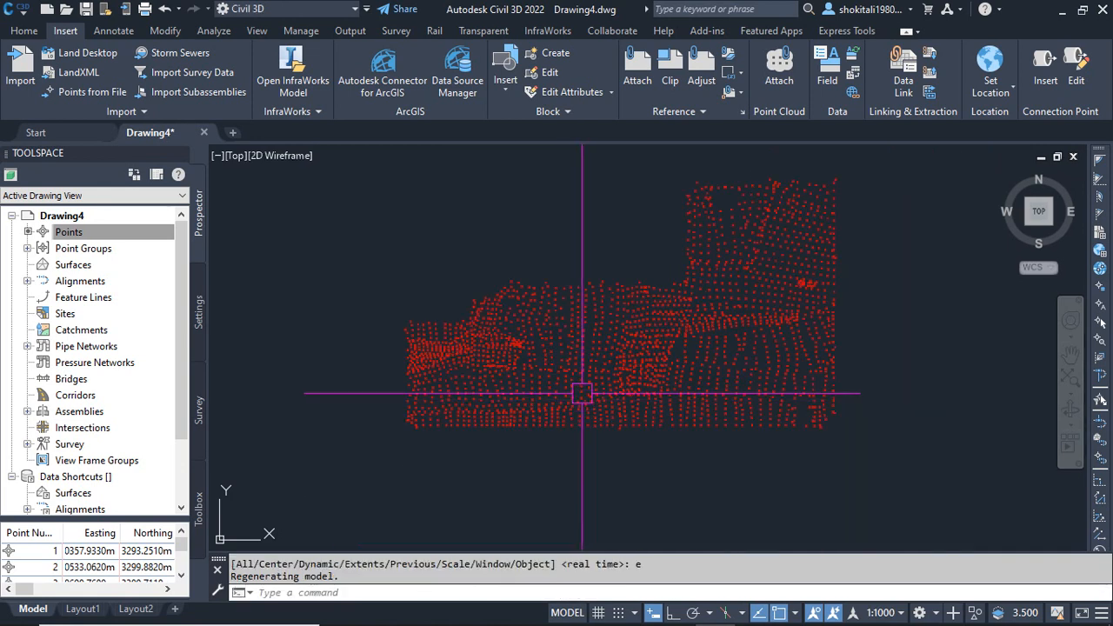
{"action": "scroll", "coordinate": [613, 365], "scroll_direction": "down", "scroll_amount": 2}
{"action": "scroll", "coordinate": [610, 358], "scroll_direction": "up", "scroll_amount": 3}
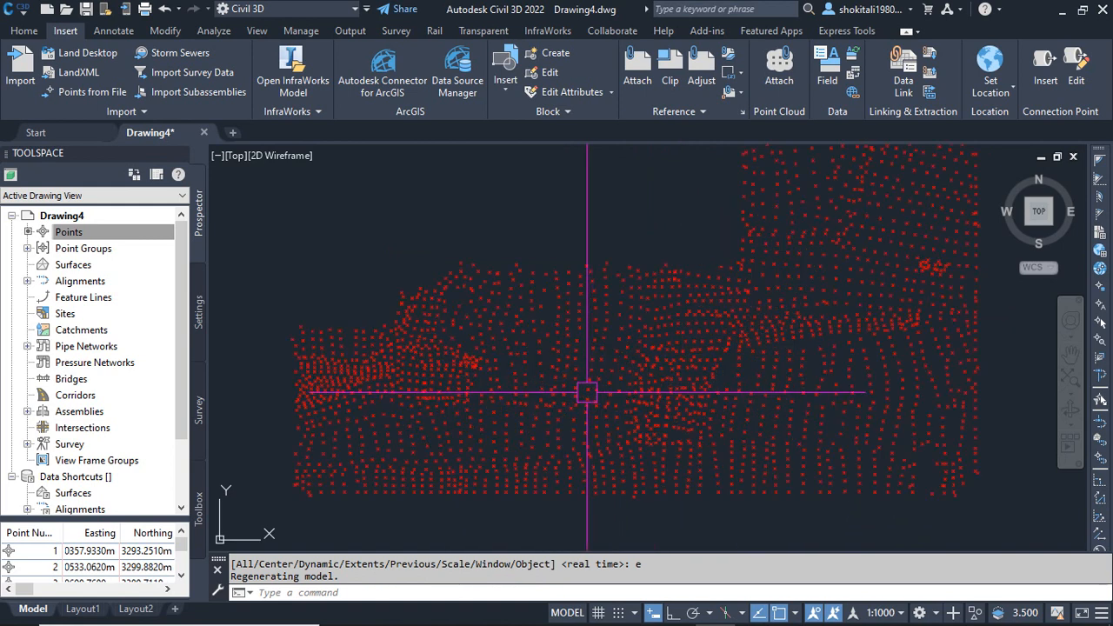
{"action": "scroll", "coordinate": [587, 392], "scroll_direction": "down", "scroll_amount": 4}
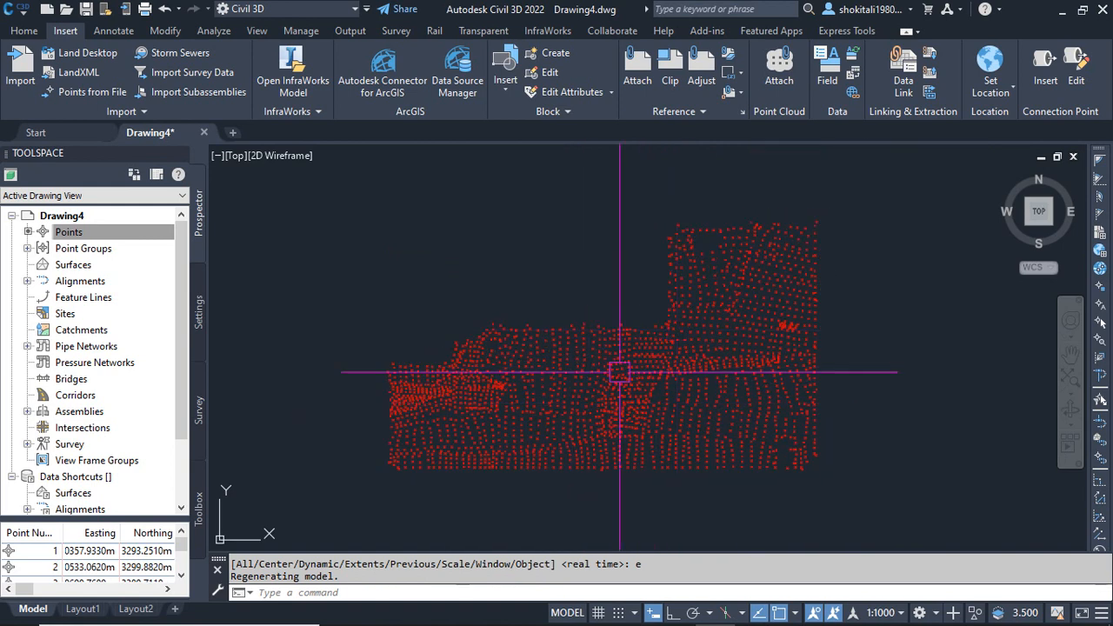
{"action": "scroll", "coordinate": [618, 374], "scroll_direction": "up", "scroll_amount": 2}
{"action": "scroll", "coordinate": [618, 373], "scroll_direction": "down", "scroll_amount": 2}
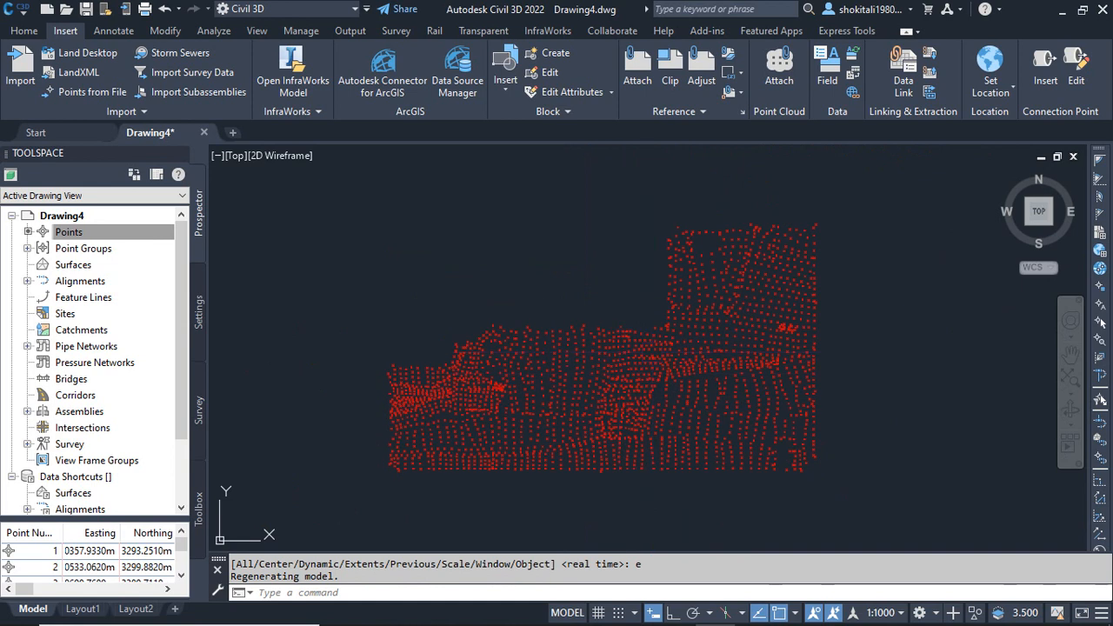
{"action": "scroll", "coordinate": [540, 383], "scroll_direction": "up", "scroll_amount": 4}
{"action": "scroll", "coordinate": [540, 384], "scroll_direction": "up", "scroll_amount": 6}
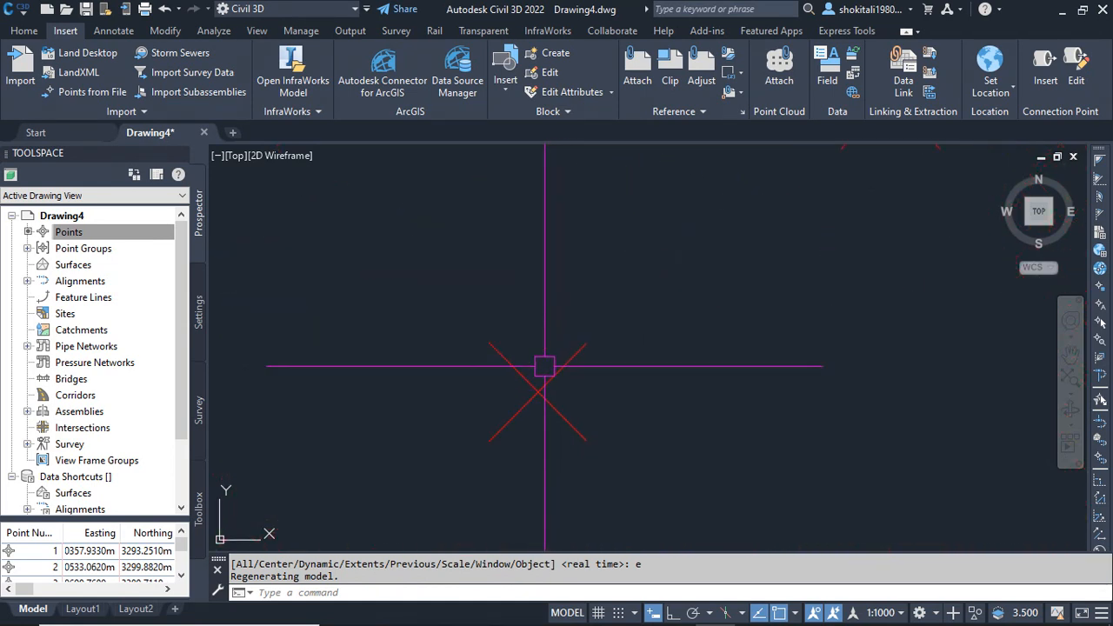
{"action": "scroll", "coordinate": [542, 368], "scroll_direction": "down", "scroll_amount": 4}
{"action": "scroll", "coordinate": [549, 374], "scroll_direction": "down", "scroll_amount": 2}
{"action": "scroll", "coordinate": [531, 377], "scroll_direction": "up", "scroll_amount": 5}
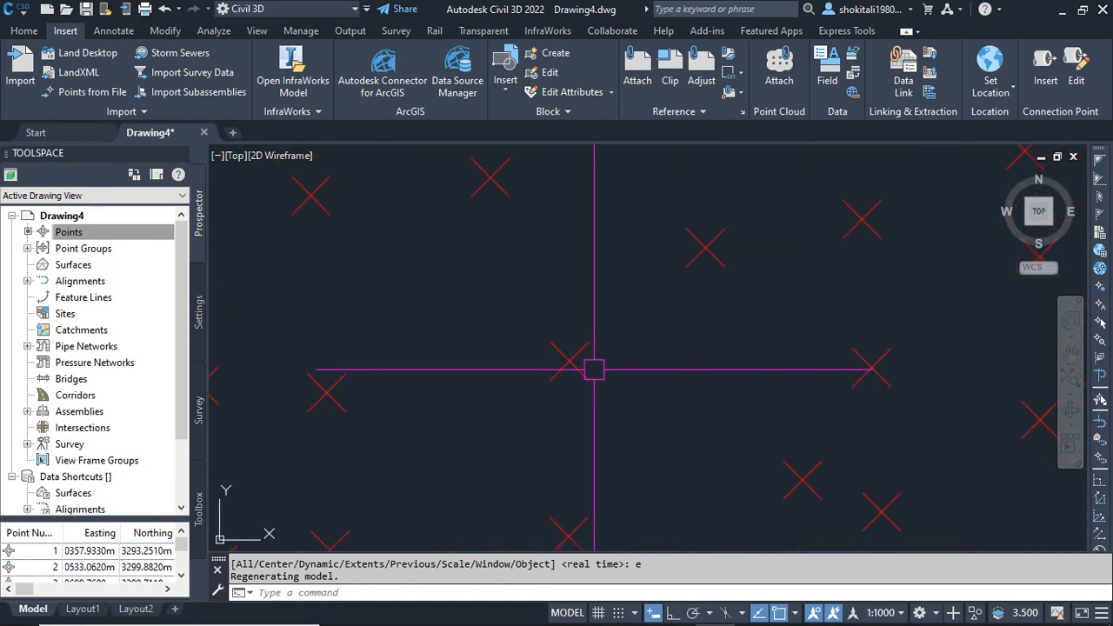
{"action": "mouse_move", "coordinate": [559, 351]}
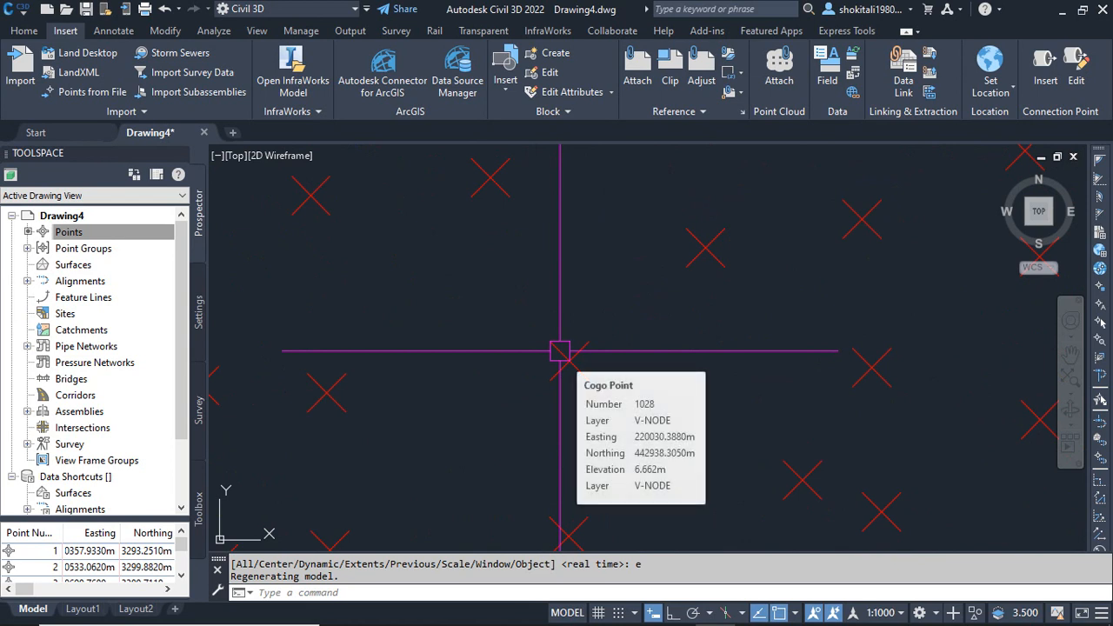
{"action": "scroll", "coordinate": [542, 365], "scroll_direction": "down", "scroll_amount": 5}
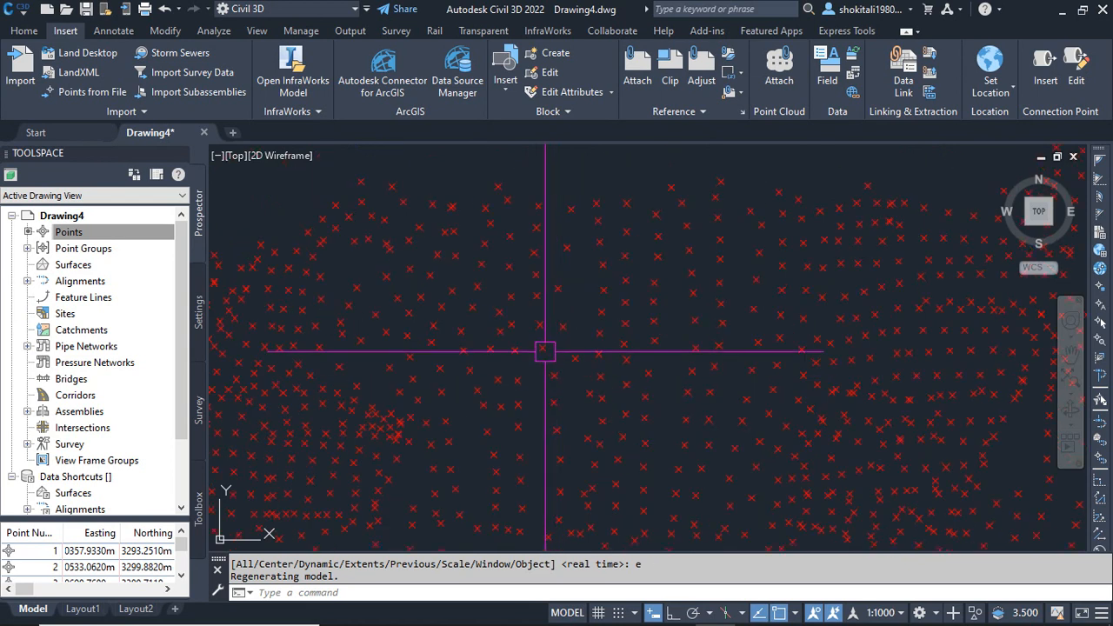
- Set the point label style of the _All Points group to Point#-Elevation-Description through one of its points
{"action": "scroll", "coordinate": [534, 346], "scroll_direction": "up", "scroll_amount": 4}
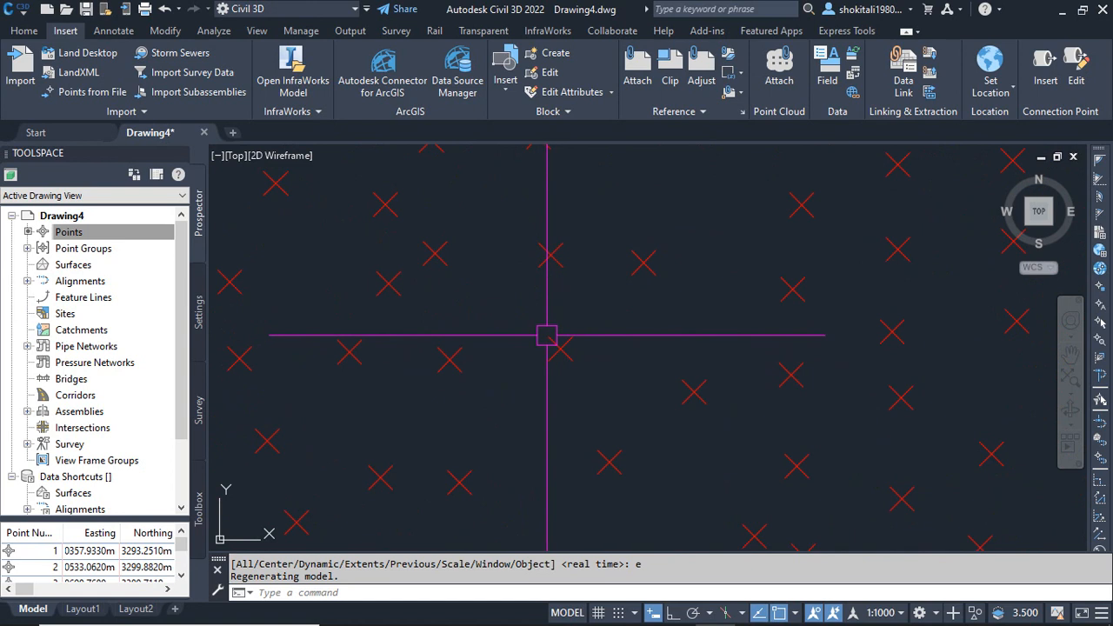
{"action": "left_click", "coordinate": [547, 335]}
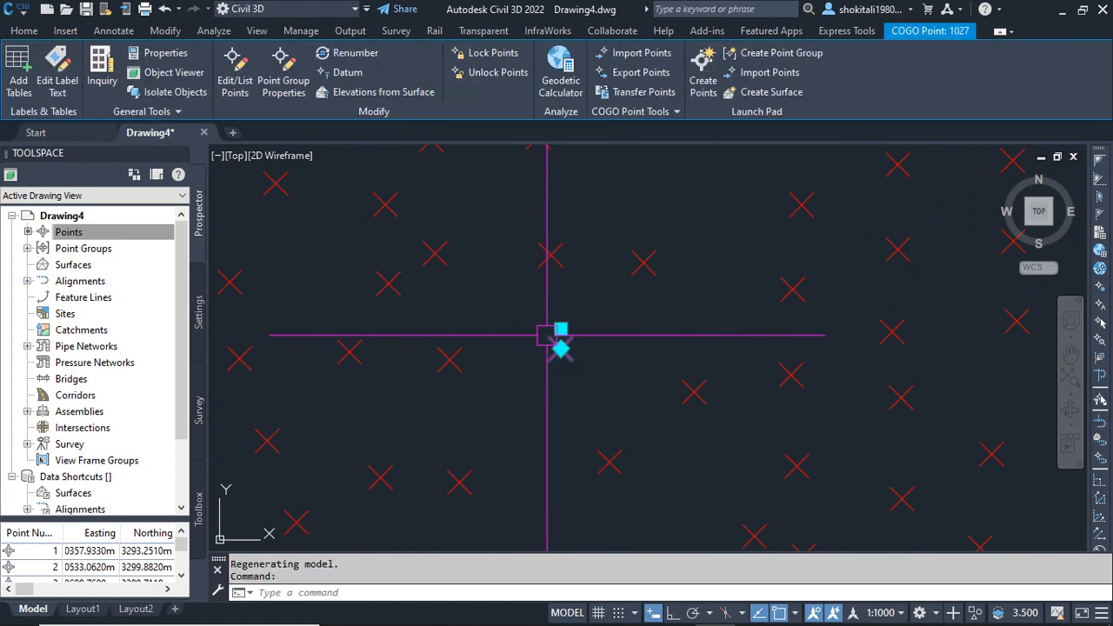
{"action": "right_click", "coordinate": [596, 295]}
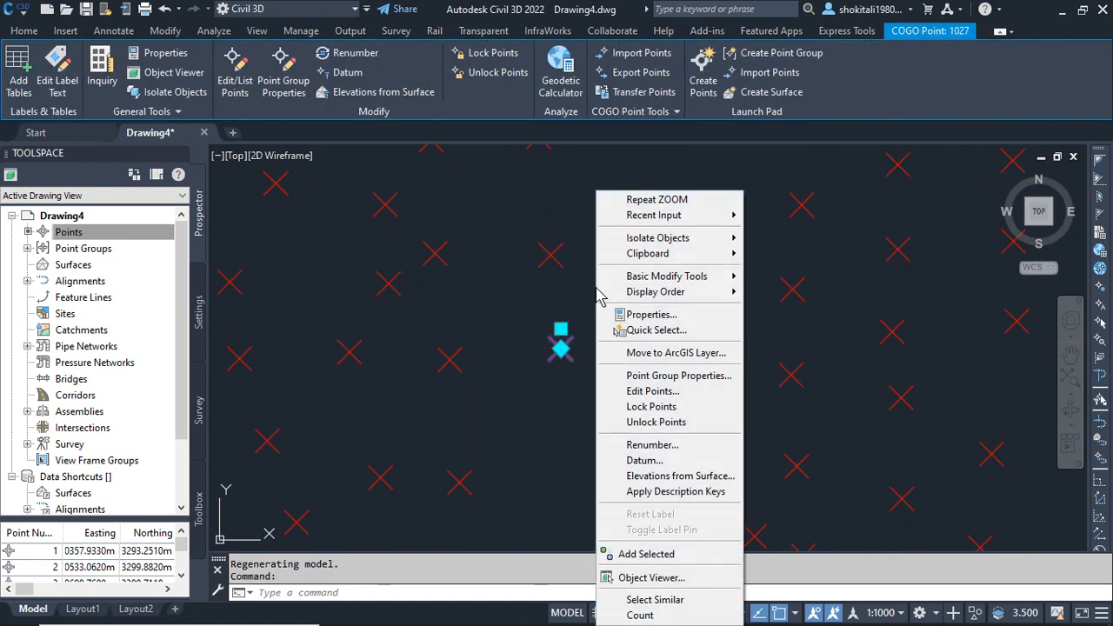
{"action": "left_click", "coordinate": [661, 375]}
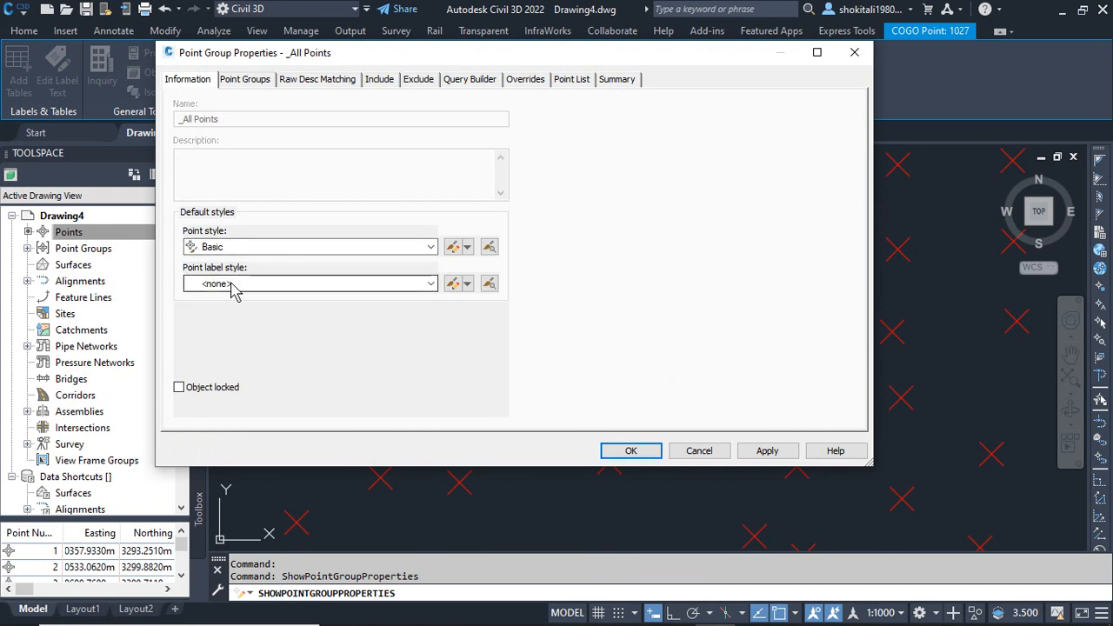
{"action": "left_click", "coordinate": [431, 285]}
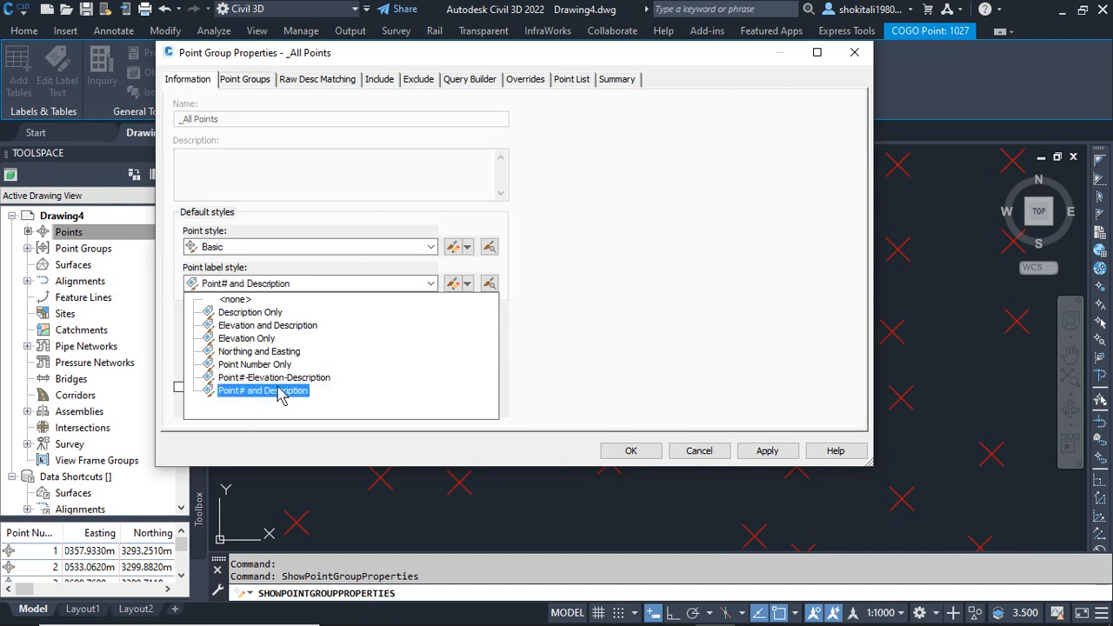
{"action": "left_click", "coordinate": [261, 379]}
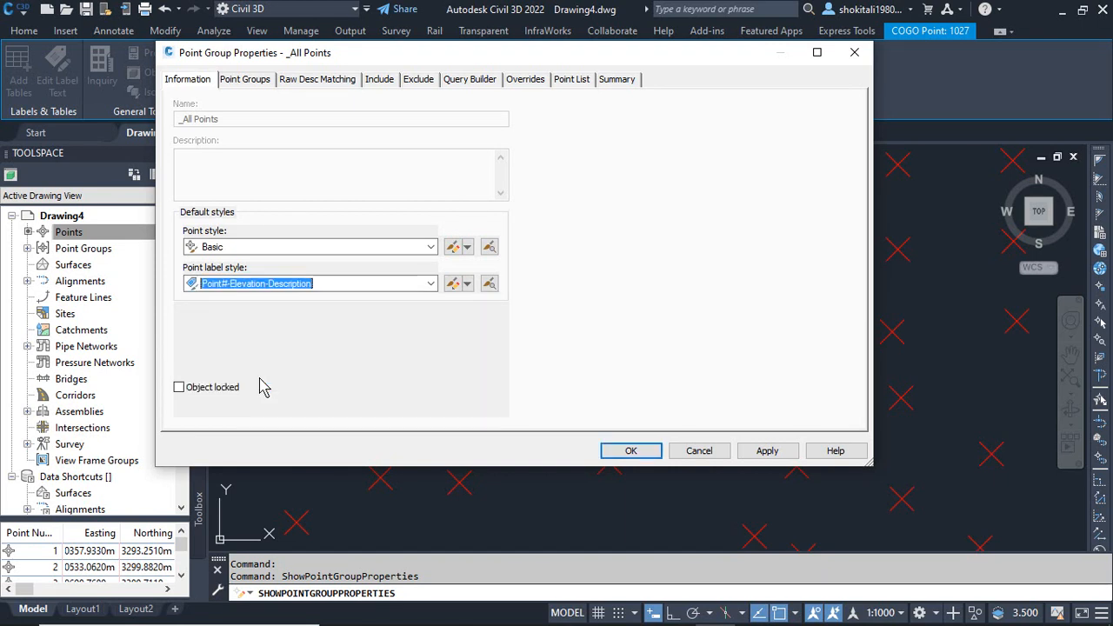
{"action": "left_click", "coordinate": [767, 450]}
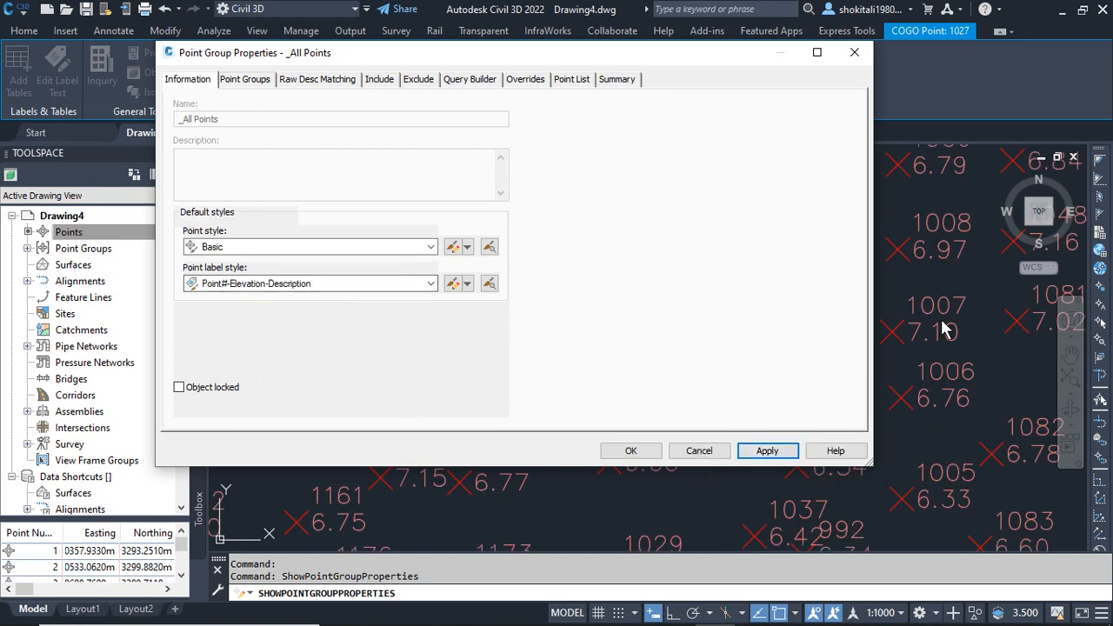
{"action": "left_click", "coordinate": [634, 450]}
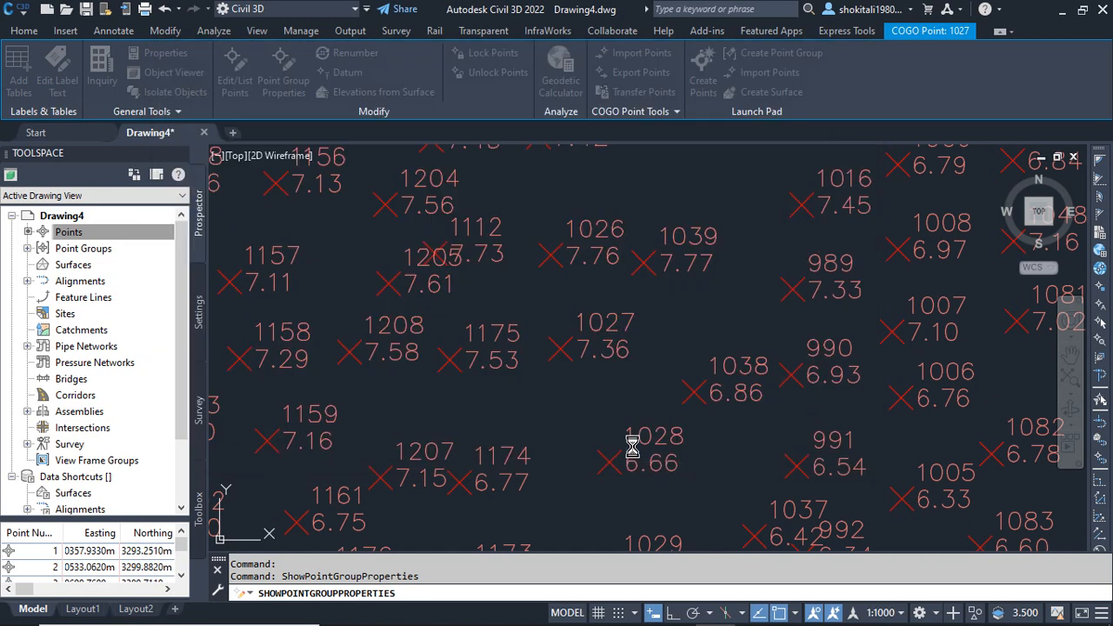
- Move the label of Fence point 15 up and to the right, away from its marker
{"action": "scroll", "coordinate": [600, 407], "scroll_direction": "down", "scroll_amount": 8}
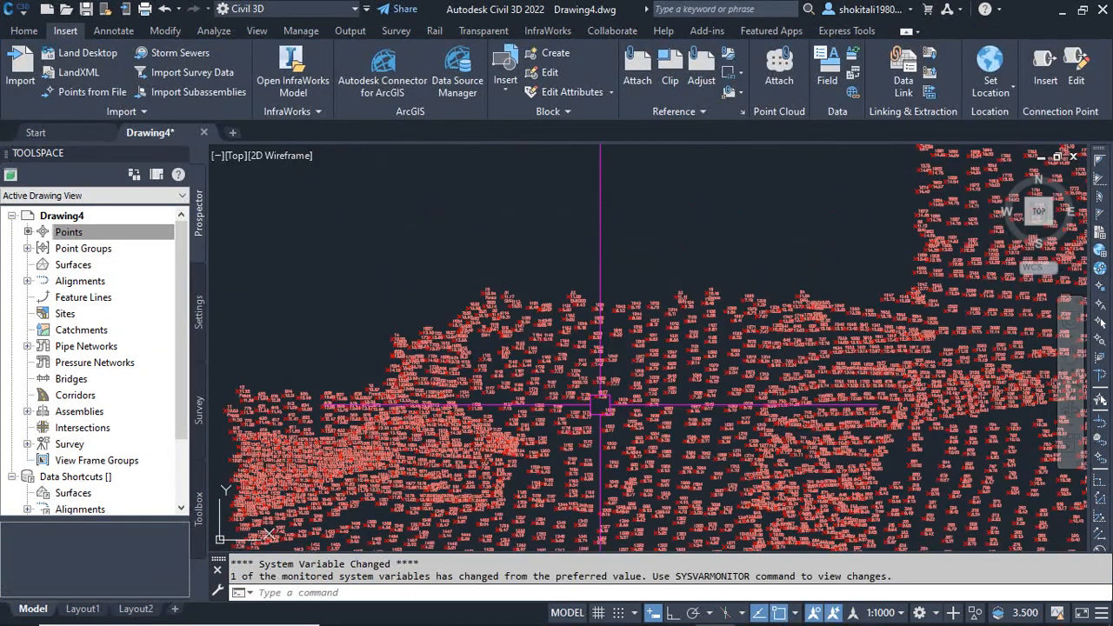
{"action": "scroll", "coordinate": [521, 347], "scroll_direction": "up", "scroll_amount": 5}
{"action": "scroll", "coordinate": [561, 335], "scroll_direction": "up", "scroll_amount": 6}
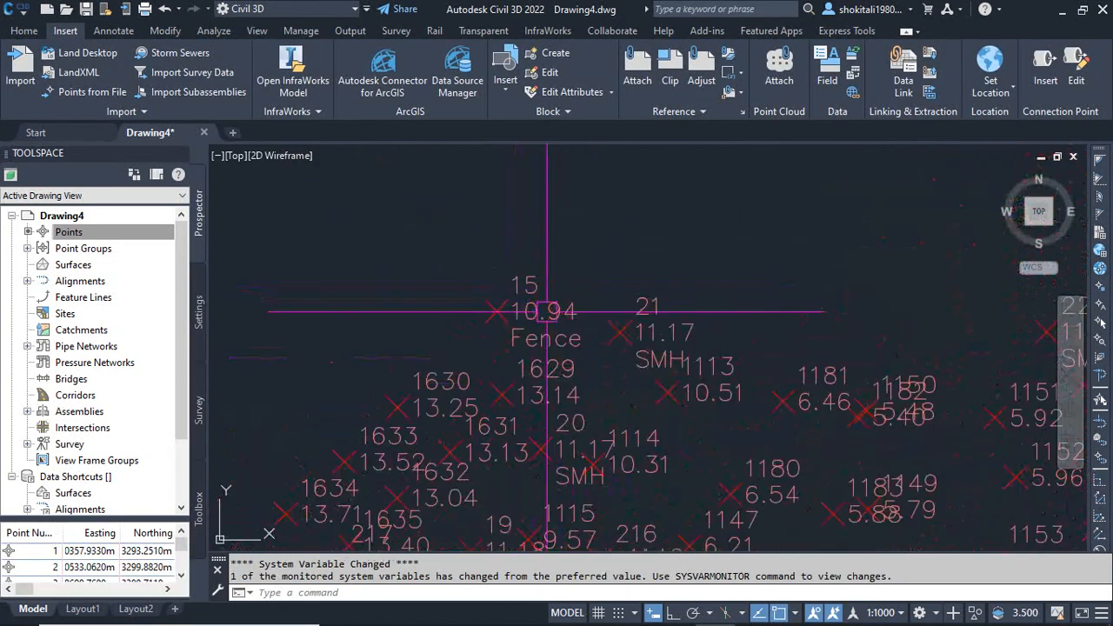
{"action": "left_click", "coordinate": [418, 308]}
{"action": "scroll", "coordinate": [500, 311], "scroll_direction": "down", "scroll_amount": 3}
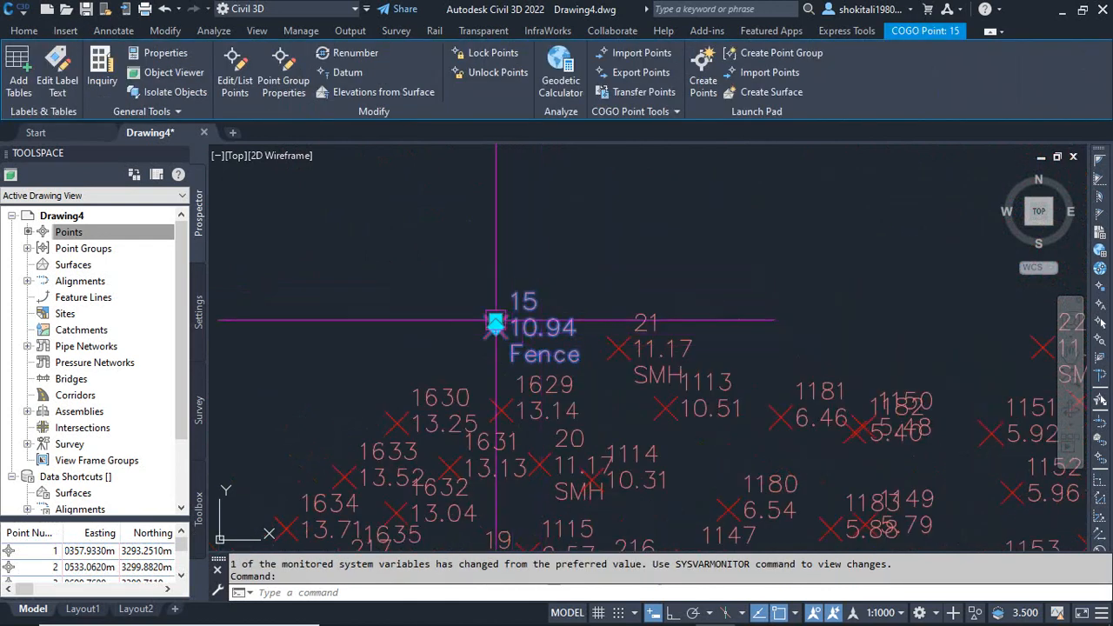
{"action": "scroll", "coordinate": [500, 311], "scroll_direction": "up", "scroll_amount": 4}
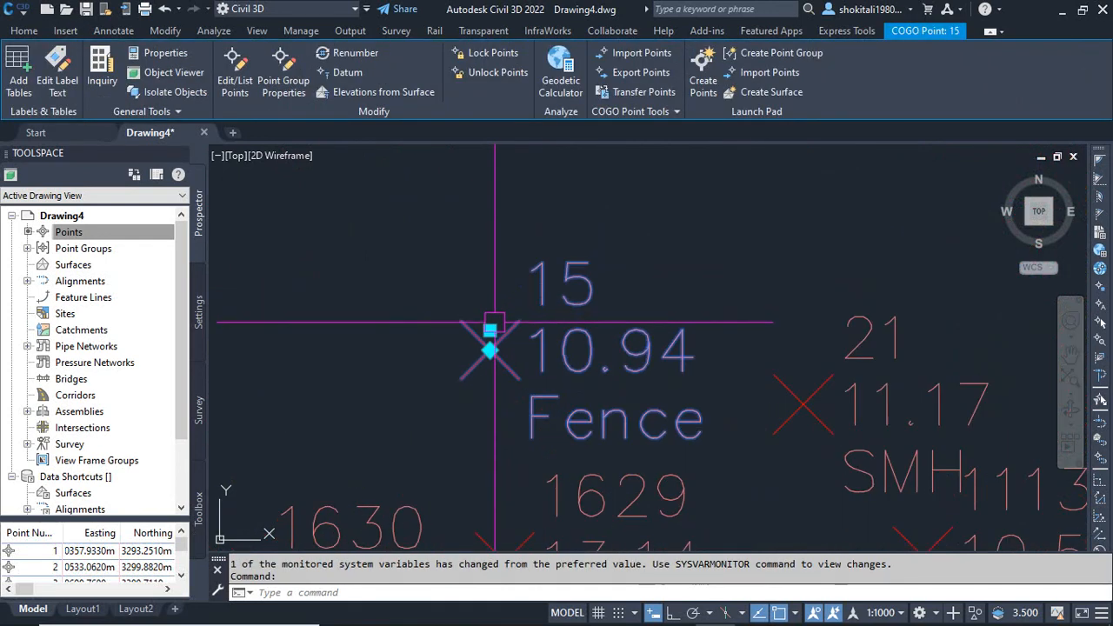
{"action": "left_click", "coordinate": [490, 328]}
{"action": "key", "text": "Escape"}
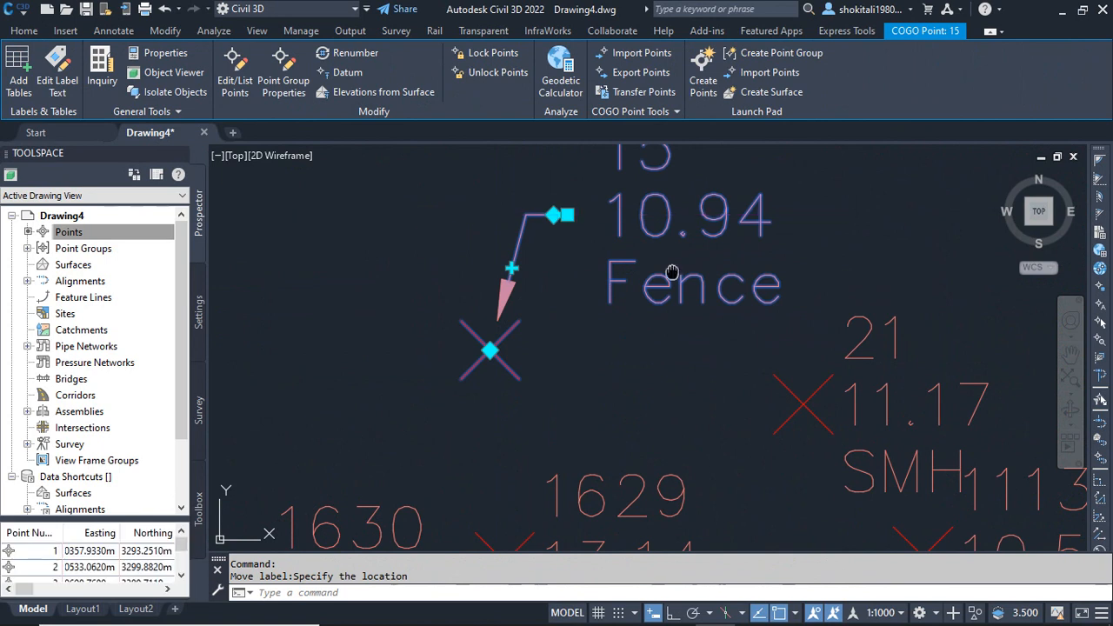
{"action": "middle_click_drag", "start_coordinate": [687, 239], "coordinate": [628, 311]}
{"action": "key", "text": "Escape"}
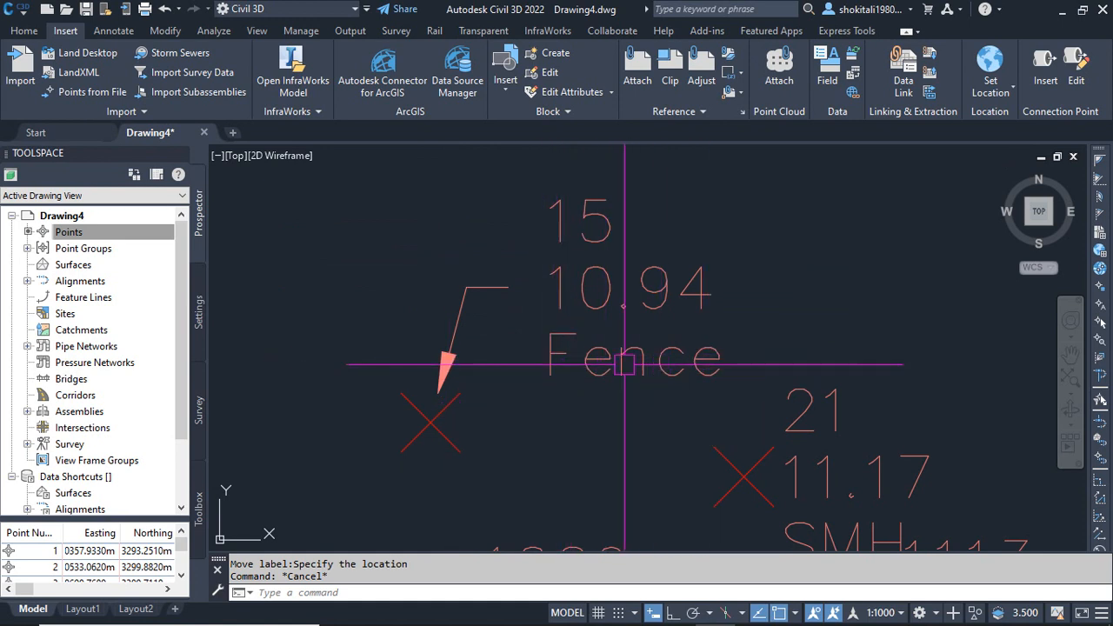
- Examine the moved label's point details and review the labelled points across the whole survey area
{"action": "scroll", "coordinate": [625, 365], "scroll_direction": "down", "scroll_amount": 6}
{"action": "mouse_move", "coordinate": [608, 364]}
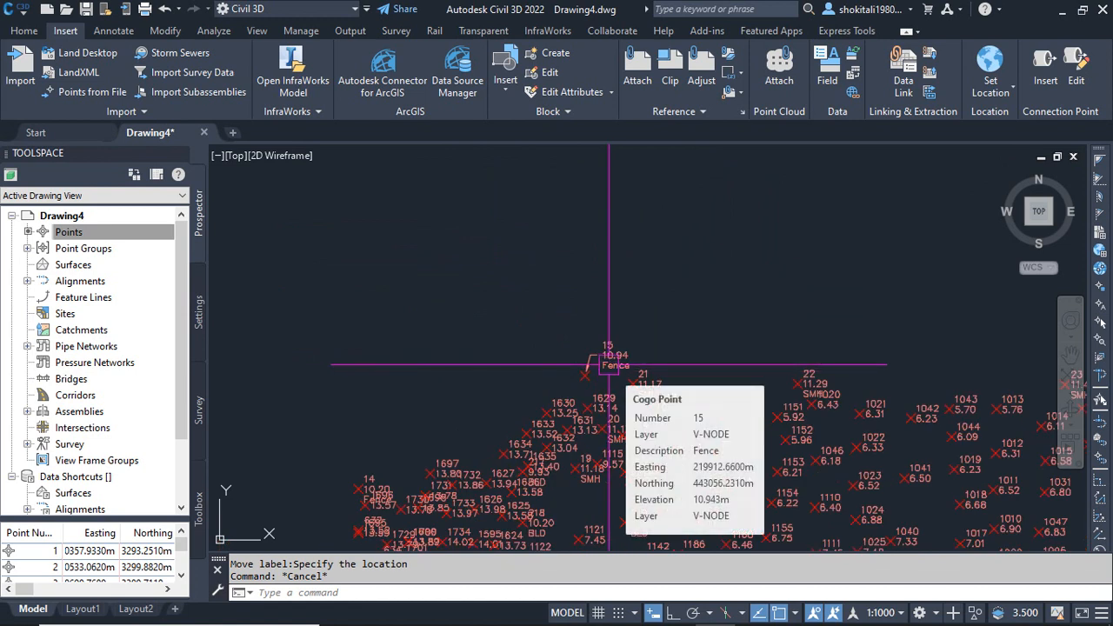
{"action": "scroll", "coordinate": [609, 364], "scroll_direction": "down", "scroll_amount": 10}
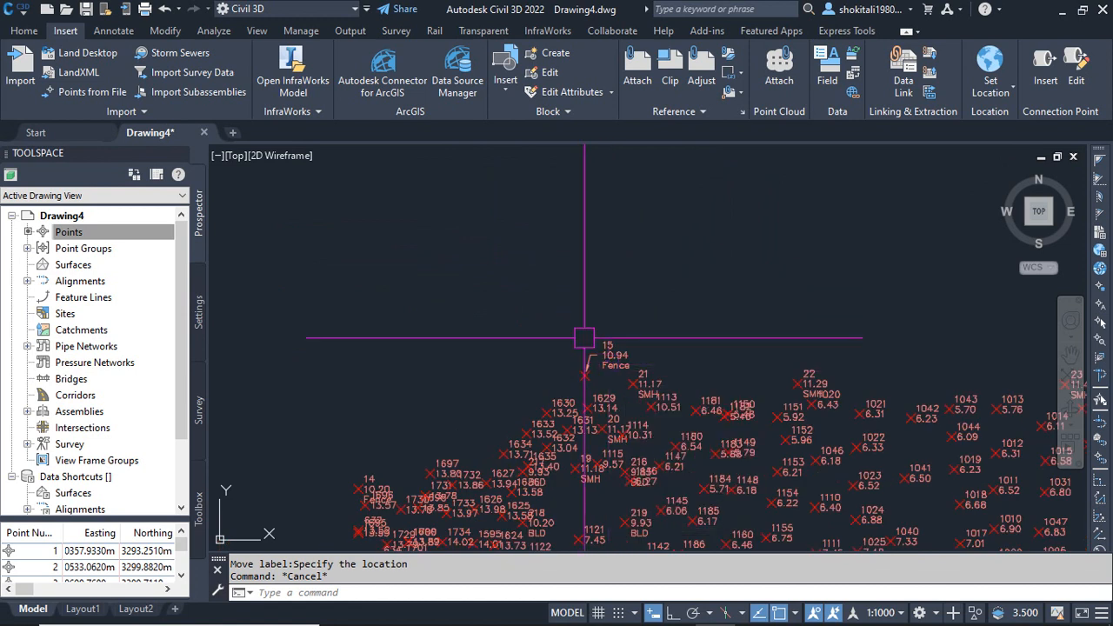
{"action": "scroll", "coordinate": [712, 314], "scroll_direction": "up", "scroll_amount": 3}
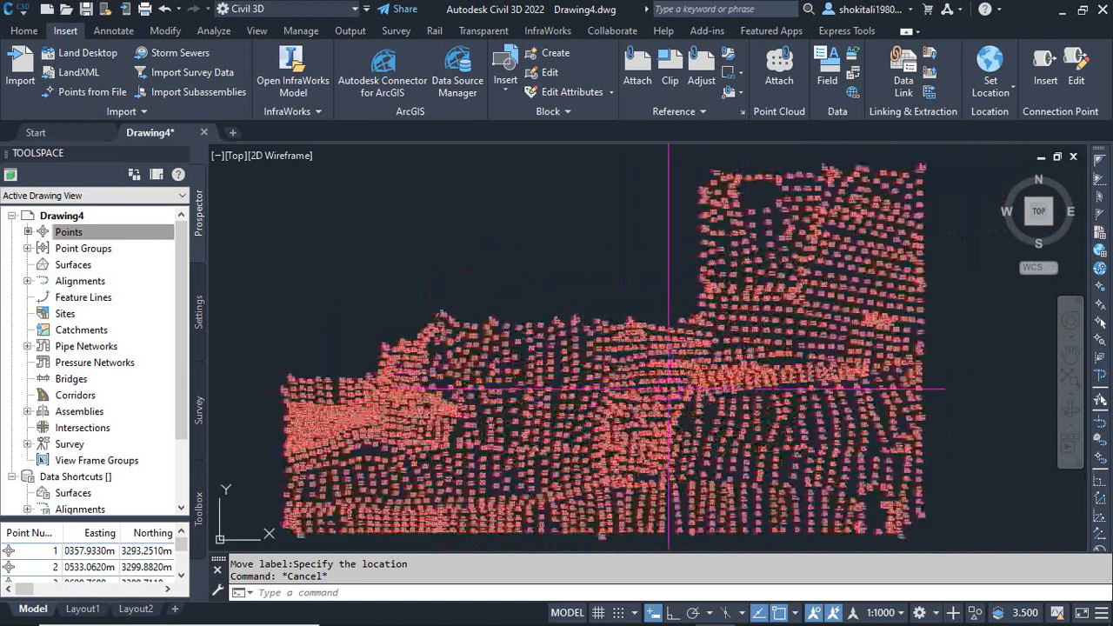
{"action": "mouse_move", "coordinate": [681, 388]}
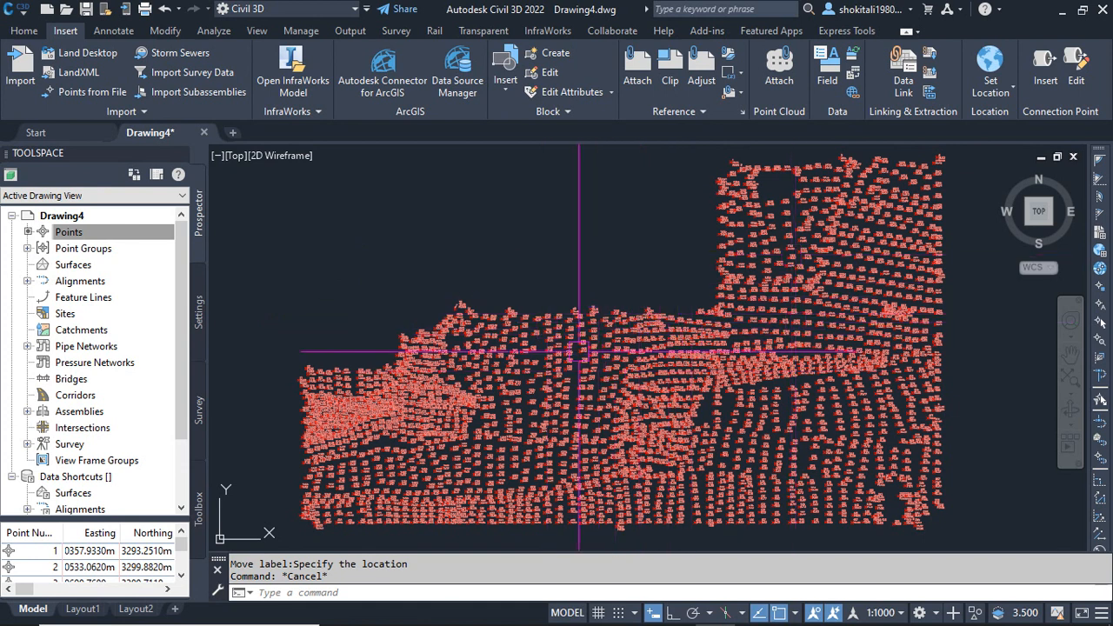
{"action": "mouse_move", "coordinate": [582, 346]}
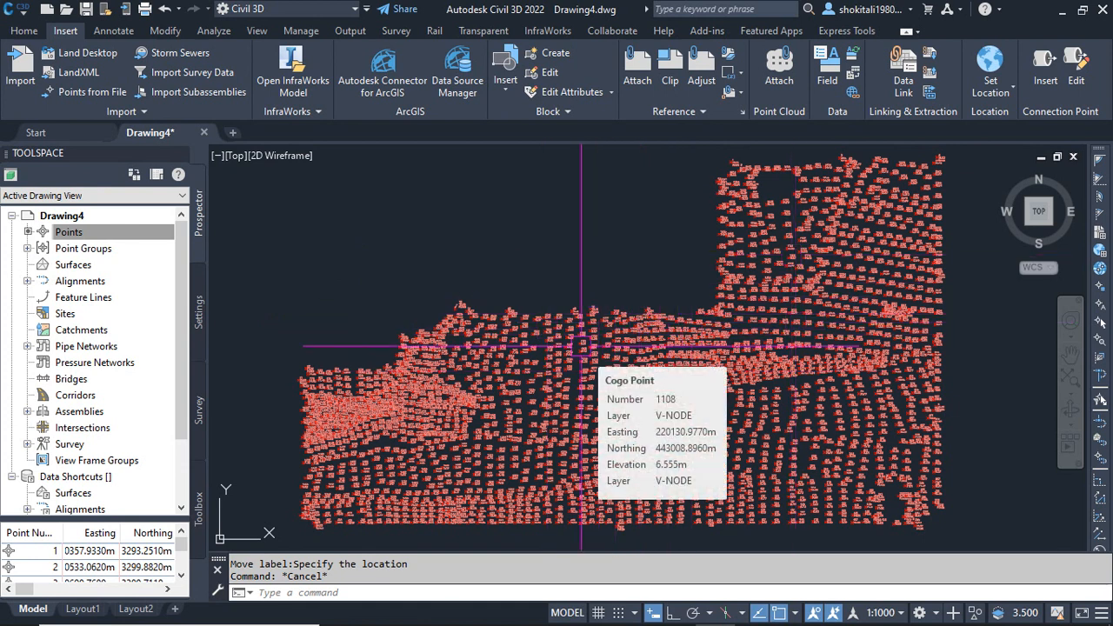